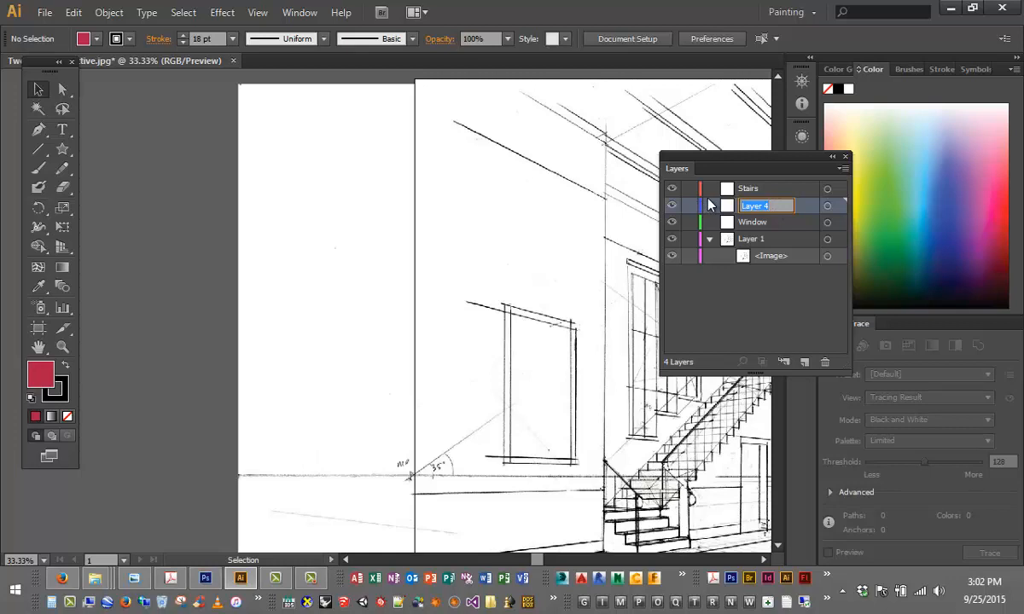
# Name the new layer Walls and make it the active layer.
pyautogui.write('Walls')
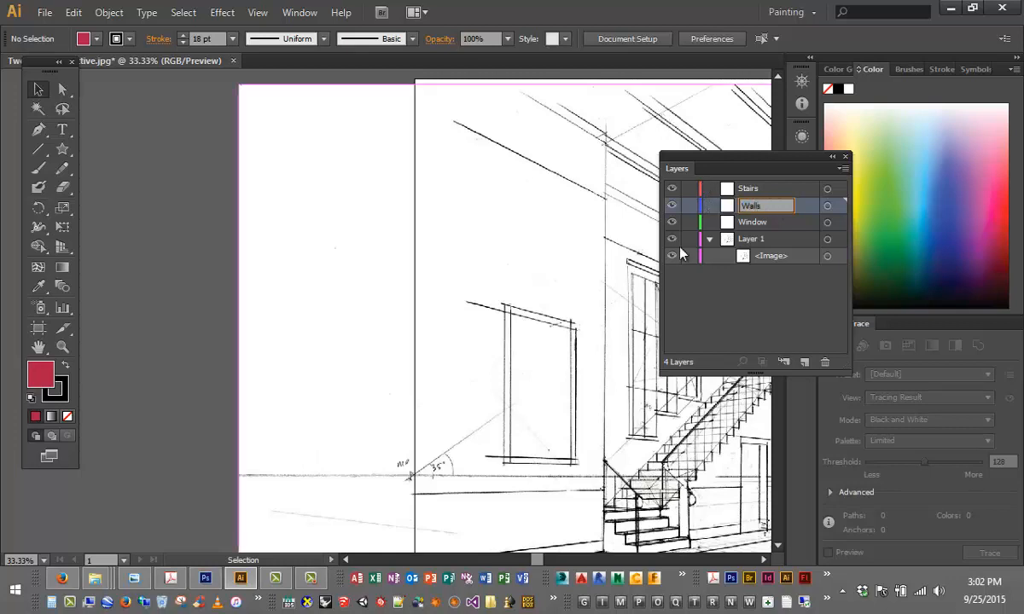
pyautogui.click(734, 297)
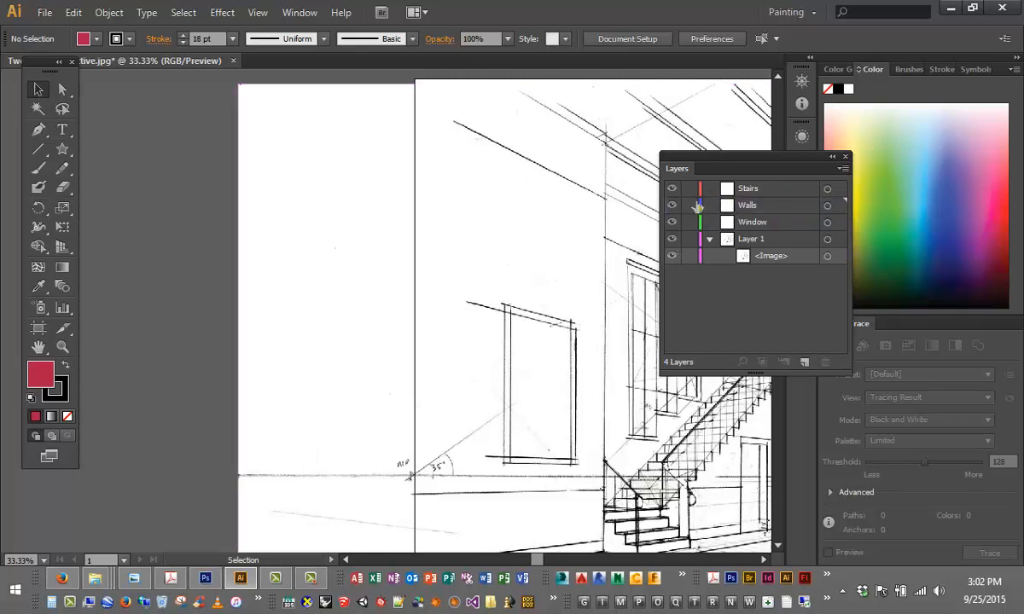
pyautogui.click(787, 208)
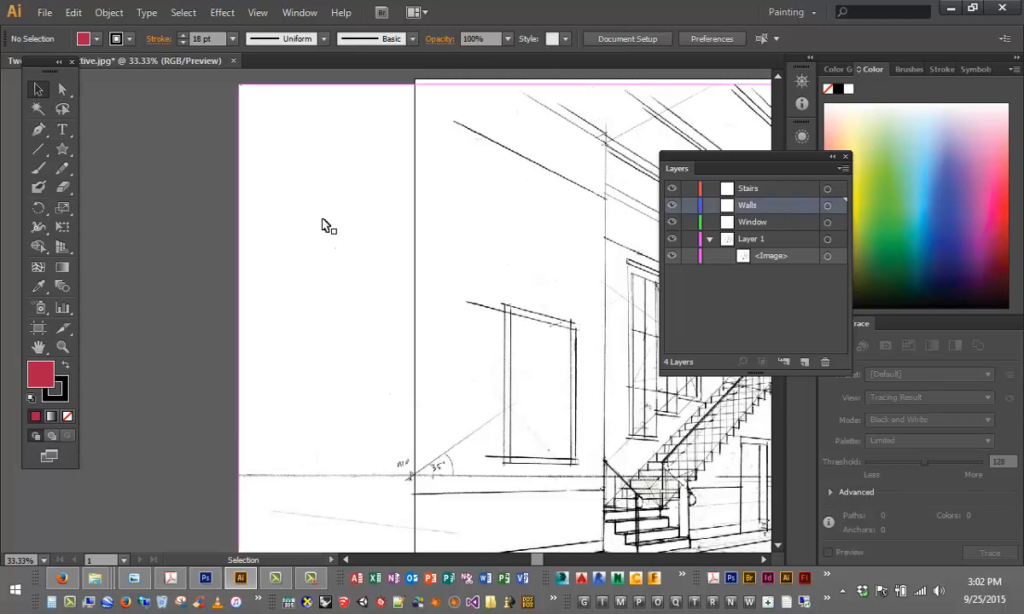
# Trace the wall corner beside the foot of the stairs with a vertical 18 pt line segment from ceiling to floor.
pyautogui.click(34, 150)
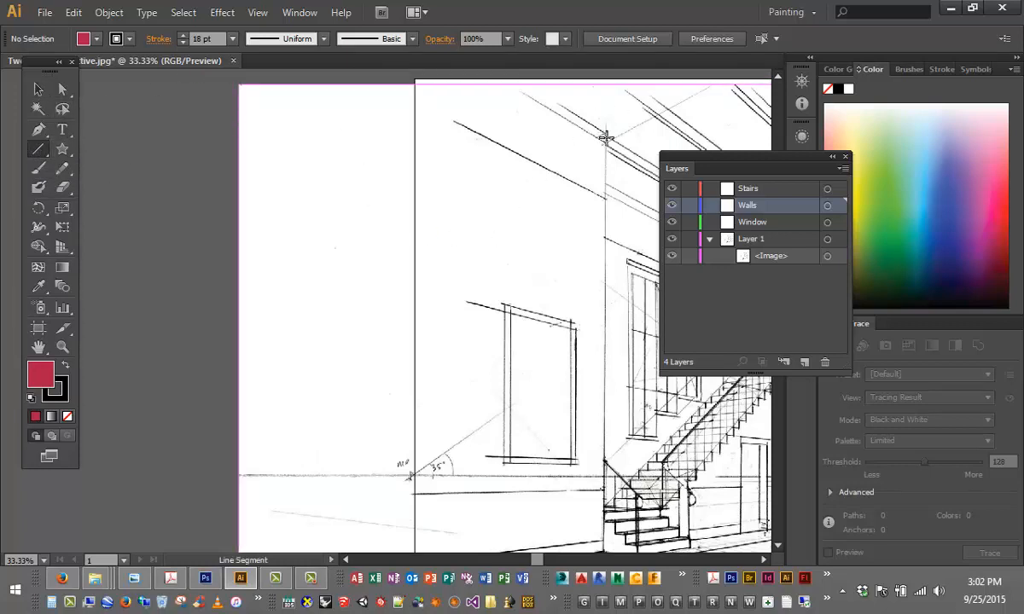
pyautogui.moveTo(605, 133)
pyautogui.mouseDown()
pyautogui.moveTo(607, 421)
pyautogui.moveTo(605, 203)
pyautogui.moveTo(601, 342)
pyautogui.moveTo(623, 151)
pyautogui.moveTo(608, 179)
pyautogui.moveTo(599, 358)
pyautogui.moveTo(601, 283)
pyautogui.moveTo(611, 291)
pyautogui.moveTo(603, 531)
pyautogui.moveTo(611, 380)
pyautogui.moveTo(612, 478)
pyautogui.mouseUp()
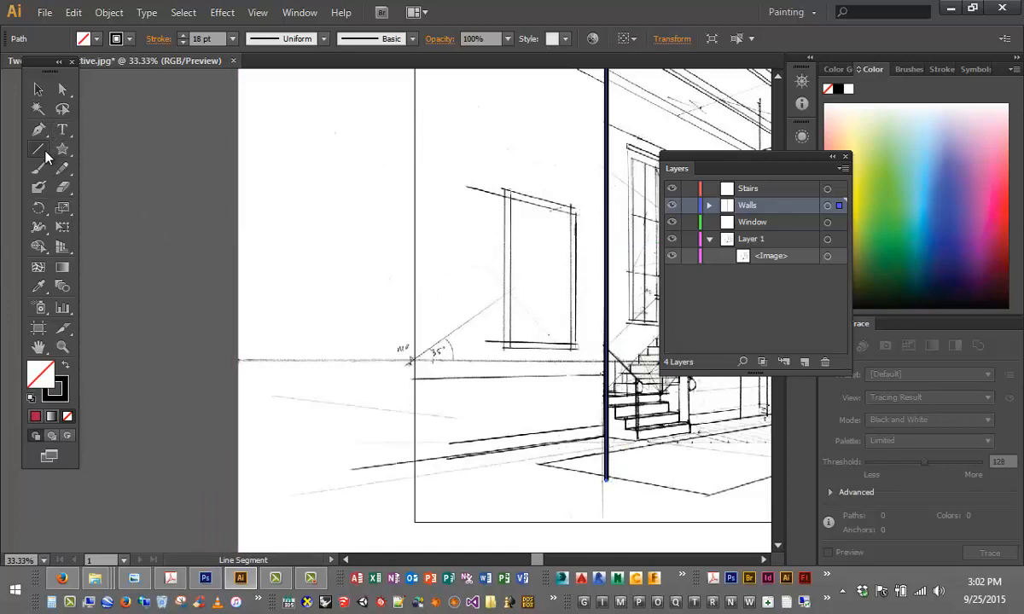
pyautogui.moveTo(40, 148); pyautogui.dragTo(85, 154)
# Adjust the near corner line's lower endpoint at the floor and move its upper endpoint down to the sketched ceiling corner.
pyautogui.moveTo(62, 91); pyautogui.dragTo(64, 94)
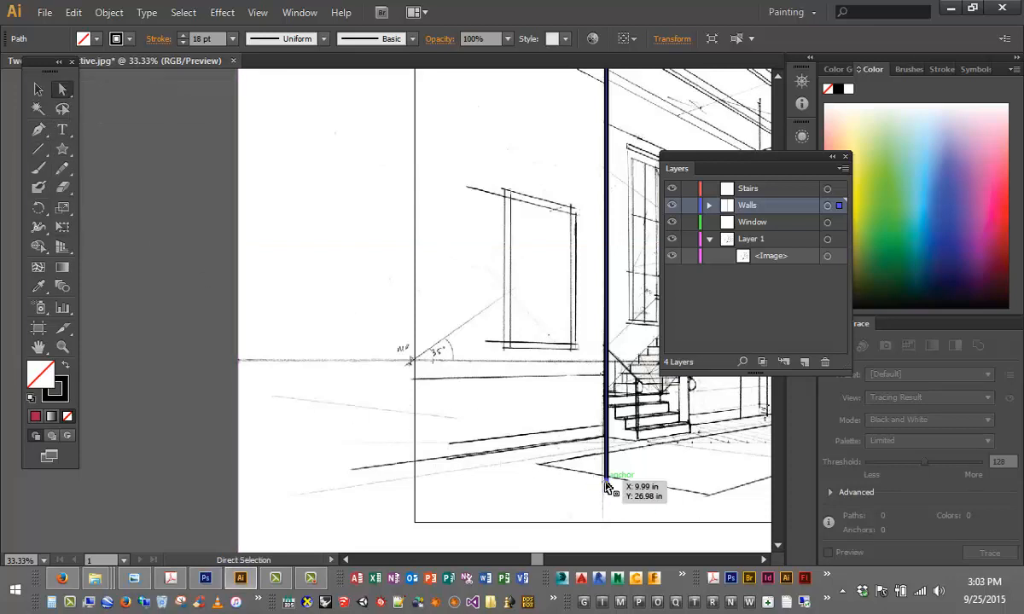
pyautogui.moveTo(606, 482)
pyautogui.mouseDown()
pyautogui.moveTo(606, 452)
pyautogui.moveTo(607, 466)
pyautogui.mouseUp()
pyautogui.scroll(5, 607, 466)
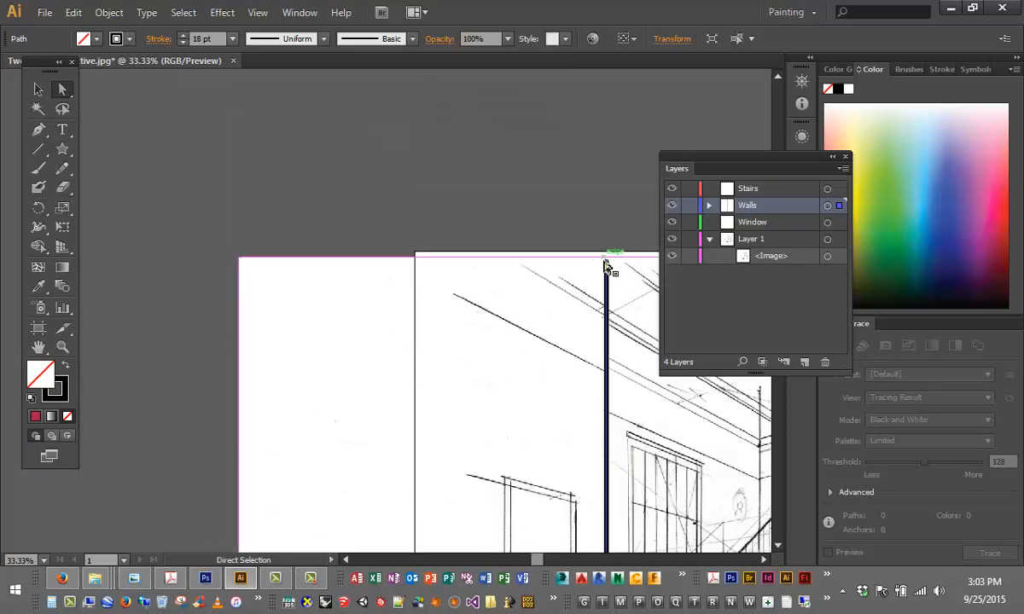
pyautogui.hotkey('ctrl', '+')
pyautogui.hotkey('ctrl', '+')
pyautogui.hotkey('ctrl', '+')
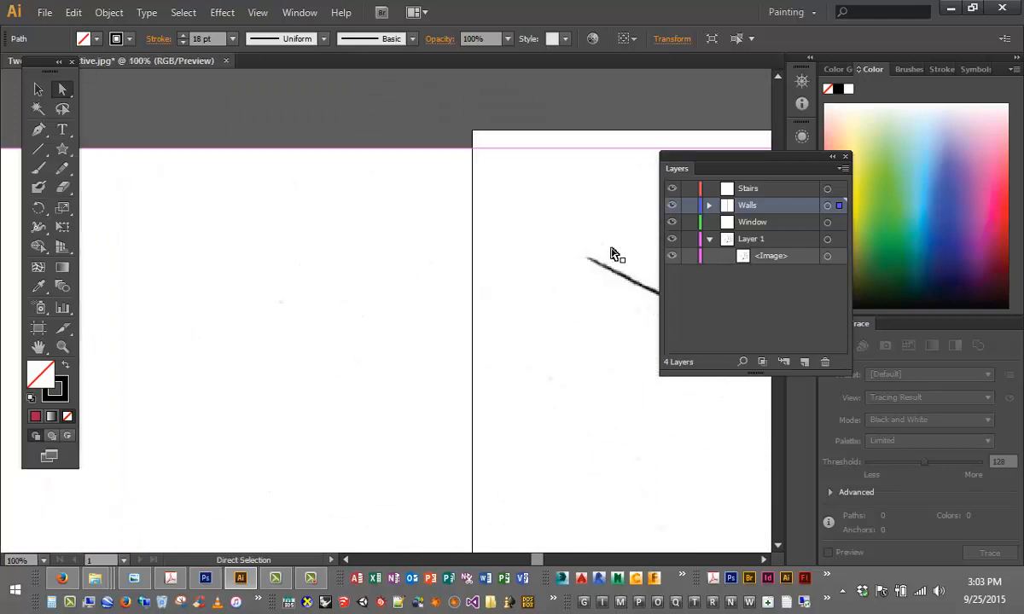
pyautogui.moveTo(535, 559); pyautogui.dragTo(558, 552)
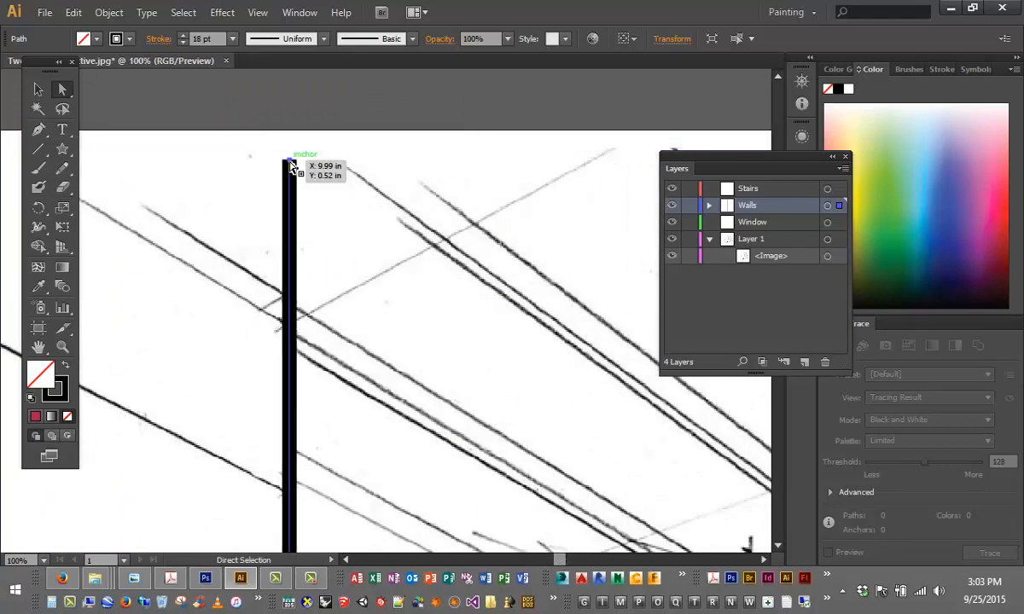
pyautogui.moveTo(291, 166); pyautogui.dragTo(291, 329)
# Draw a second vertical line segment along the back wall corner, starting where the two ceiling edges meet.
pyautogui.scroll(-3, 321, 335)
pyautogui.hotkey('ctrl', '-')
pyautogui.hotkey('ctrl', '-')
pyautogui.hotkey('ctrl', '-')
pyautogui.hotkey('ctrl', '-')
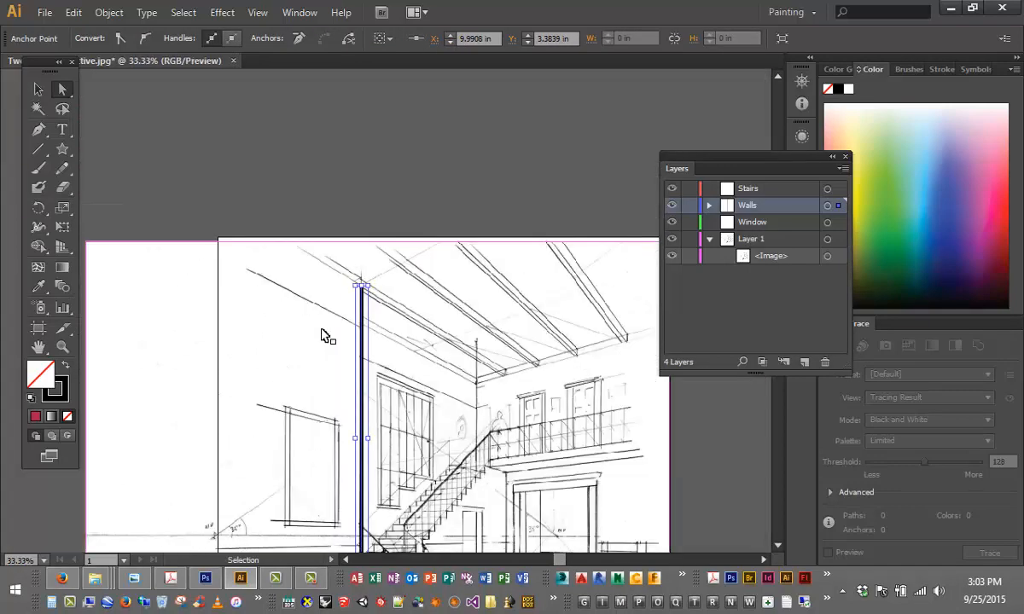
pyautogui.hotkey('ctrl', '-')
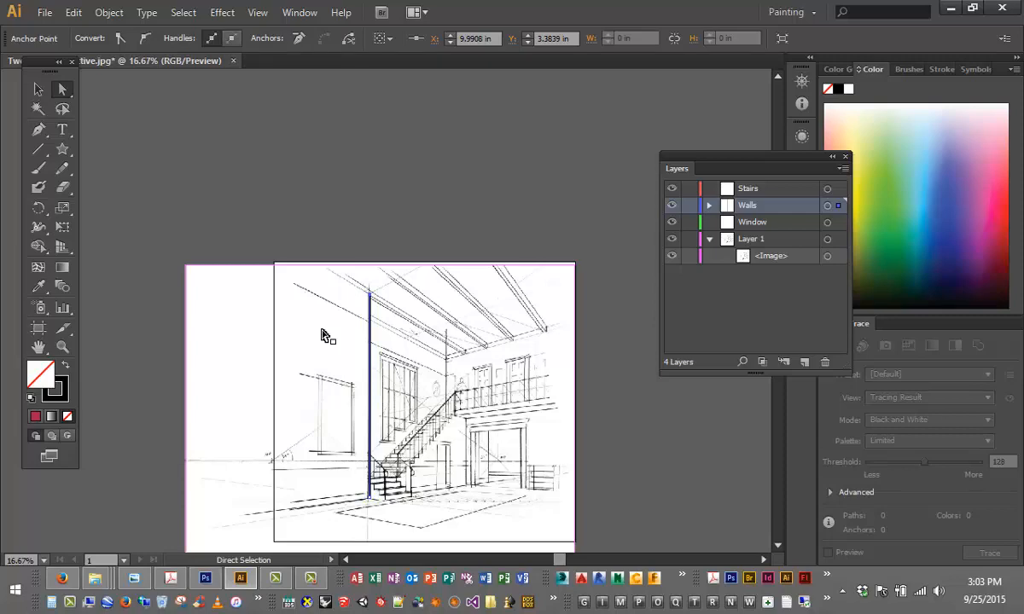
pyautogui.hotkey('ctrl', '+')
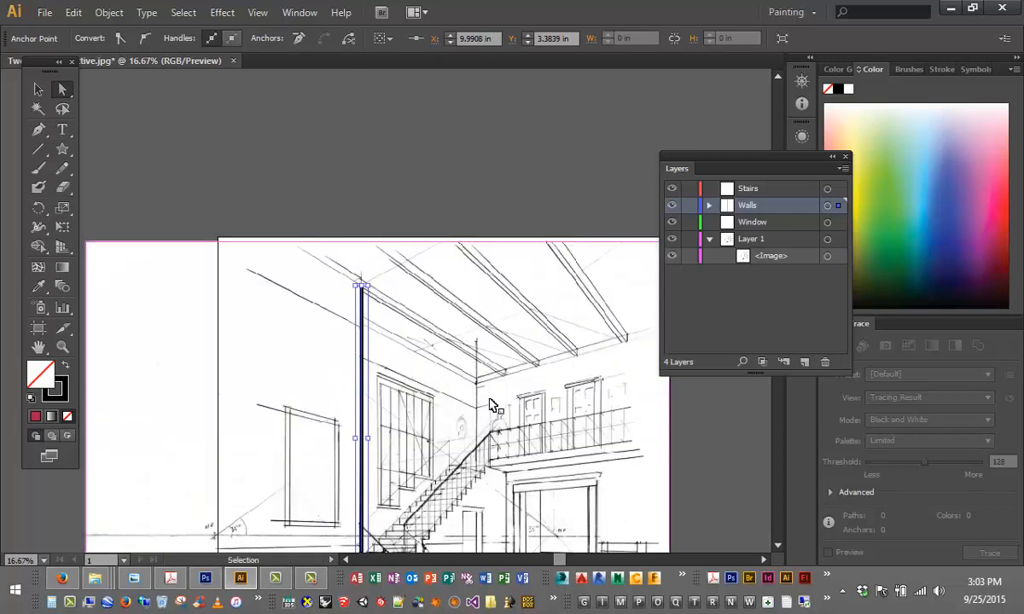
pyautogui.hotkey('ctrl', '+')
pyautogui.hotkey('ctrl', '+')
pyautogui.hotkey('ctrl', '+')
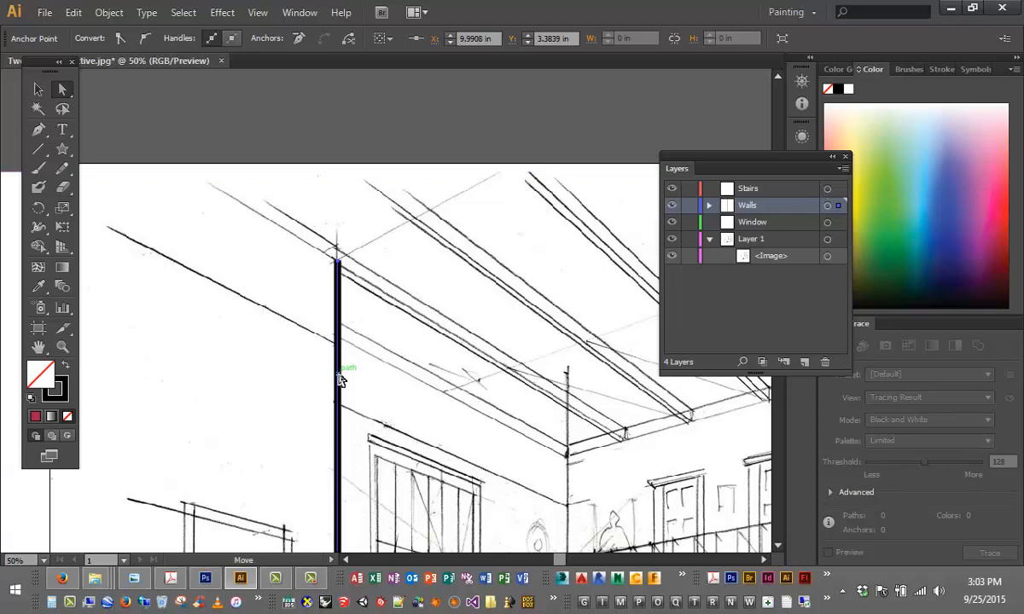
pyautogui.click(38, 149)
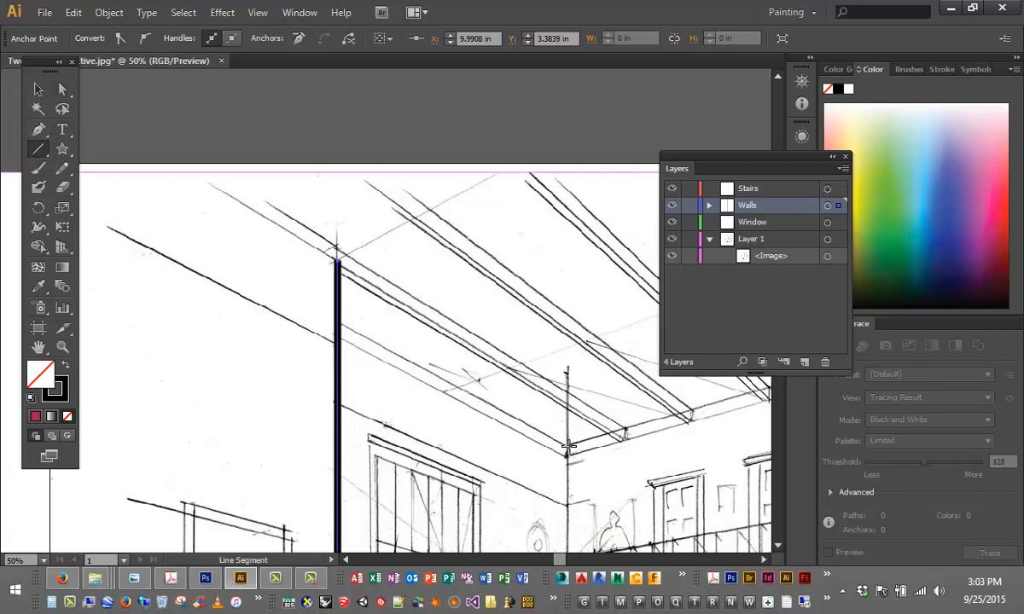
pyautogui.moveTo(568, 450)
pyautogui.mouseDown()
pyautogui.moveTo(565, 563)
pyautogui.moveTo(552, 597)
pyautogui.moveTo(553, 523)
pyautogui.mouseUp()
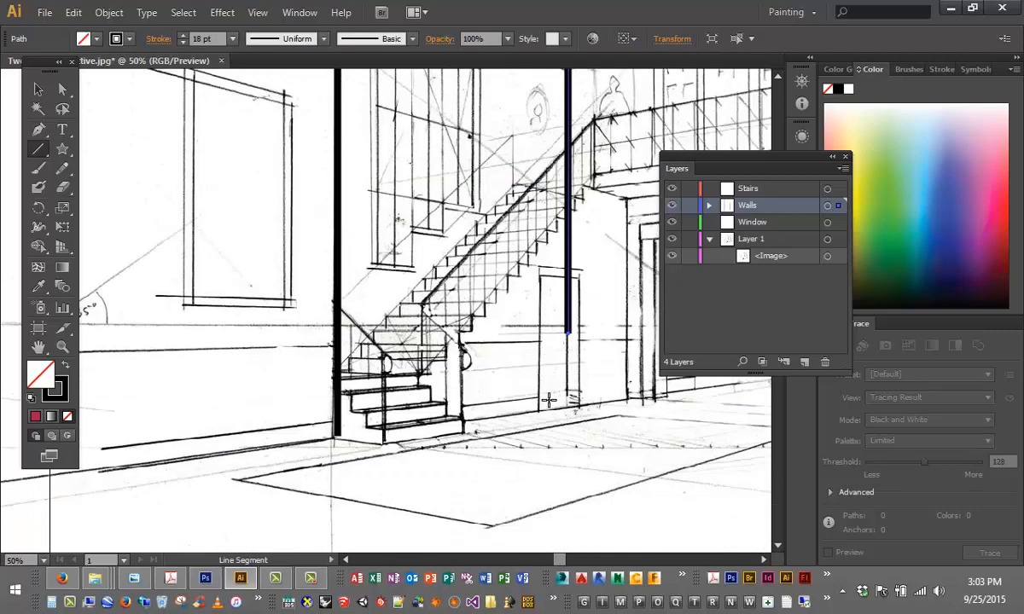
# Adjust the back corner line's lower endpoint so the line ends at the upper part of the staircase.
pyautogui.click(61, 91)
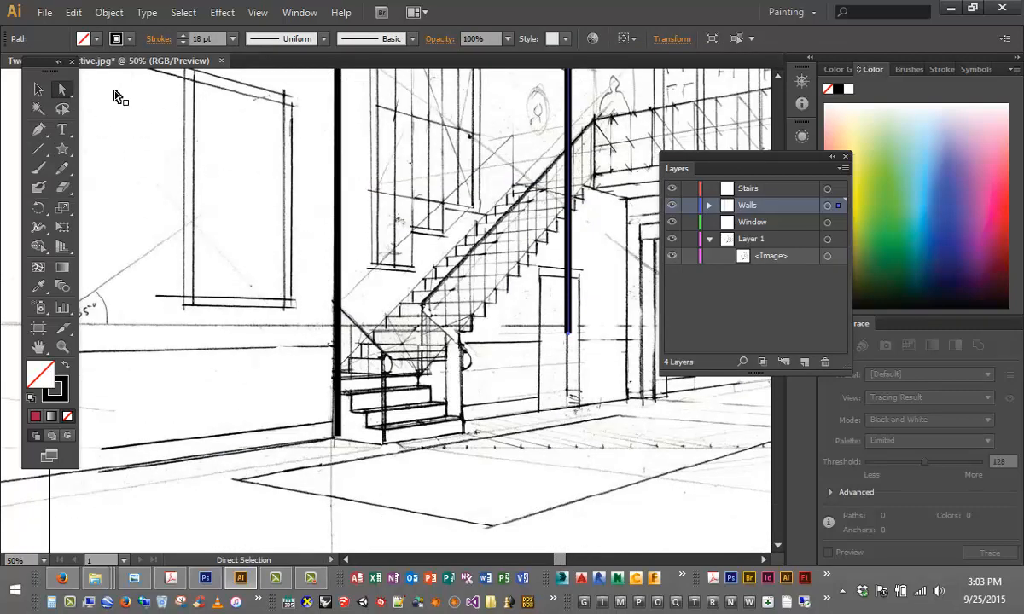
pyautogui.click(571, 338)
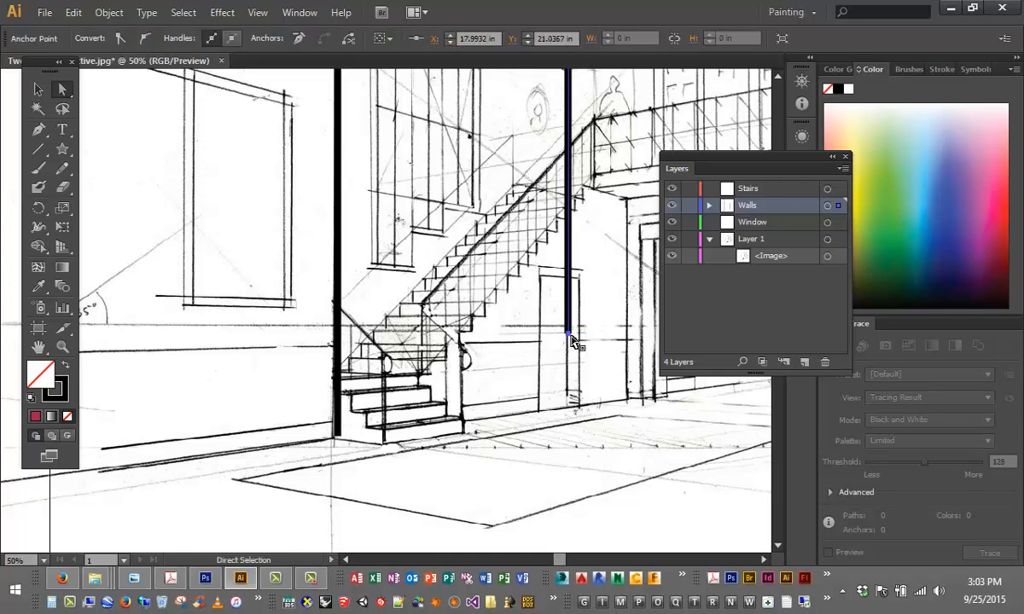
pyautogui.moveTo(571, 338); pyautogui.dragTo(571, 416)
pyautogui.scroll(4, 571, 415)
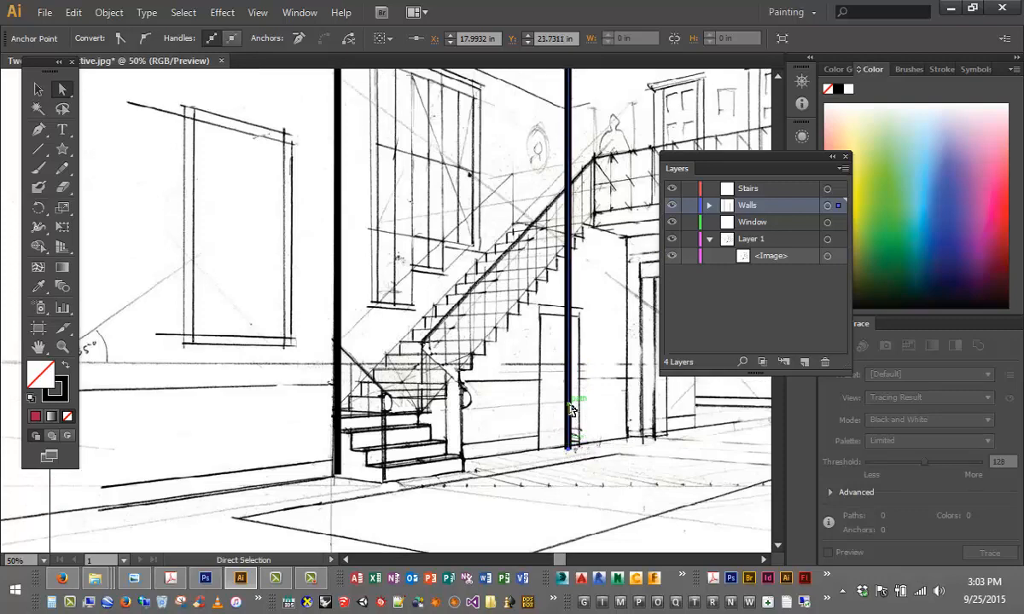
pyautogui.scroll(-3, 574, 413)
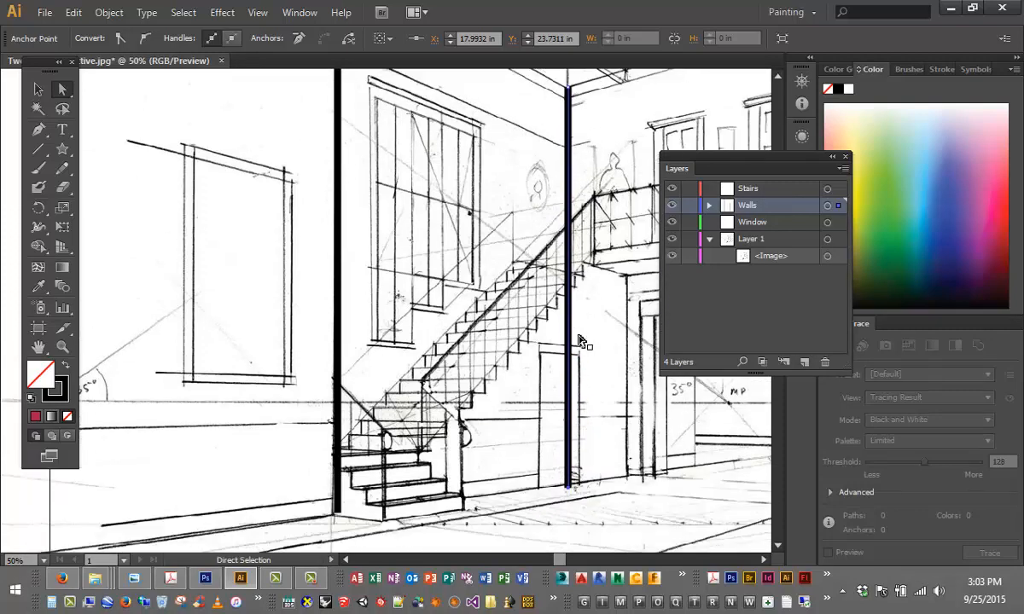
pyautogui.moveTo(571, 450); pyautogui.dragTo(573, 229)
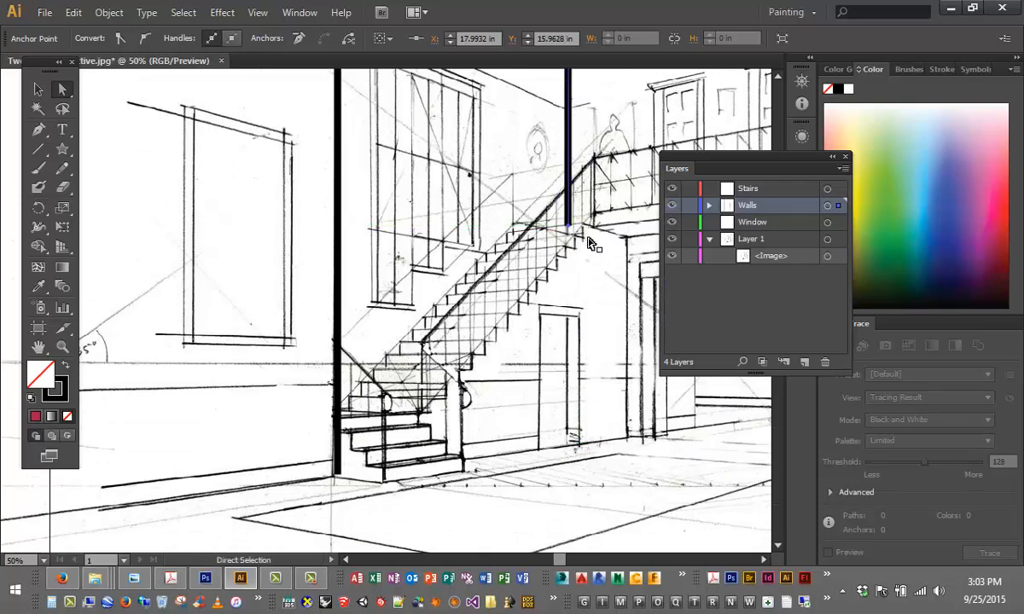
pyautogui.scroll(1, 576, 316)
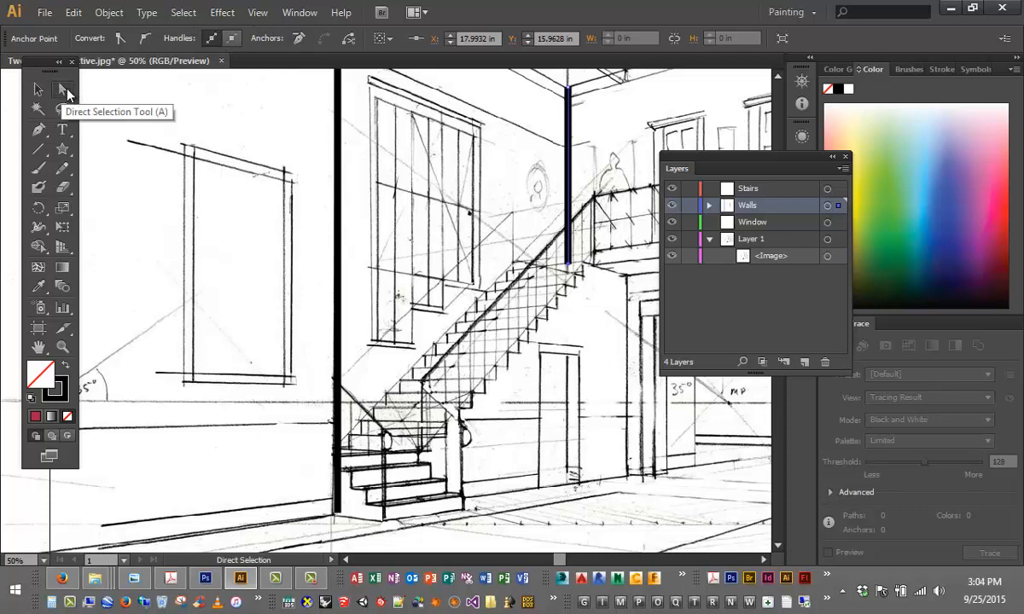
# Select the back corner line and set its stroke weight to 12 pt.
pyautogui.click(36, 91)
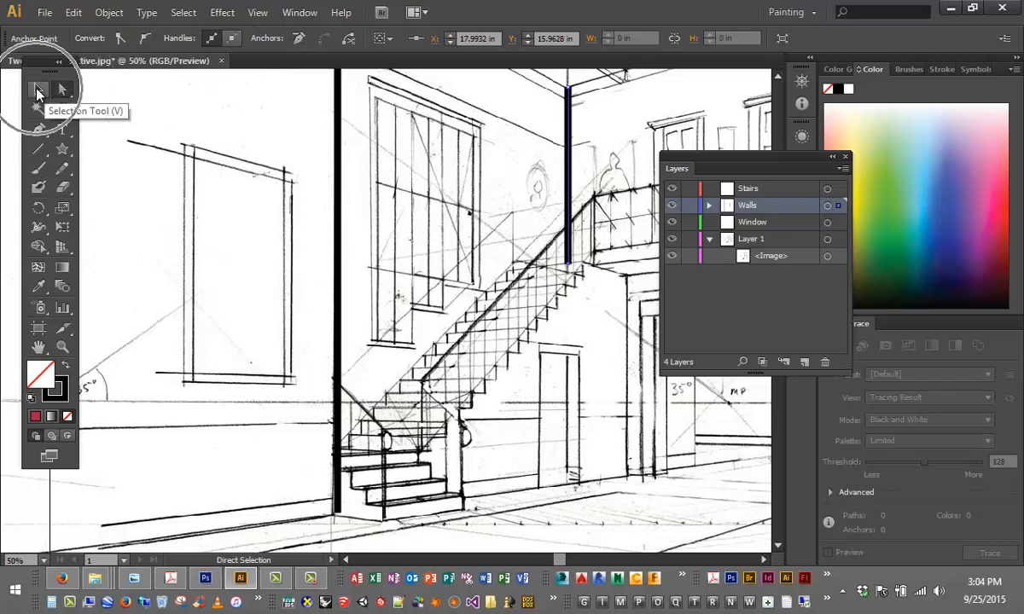
pyautogui.click(558, 145)
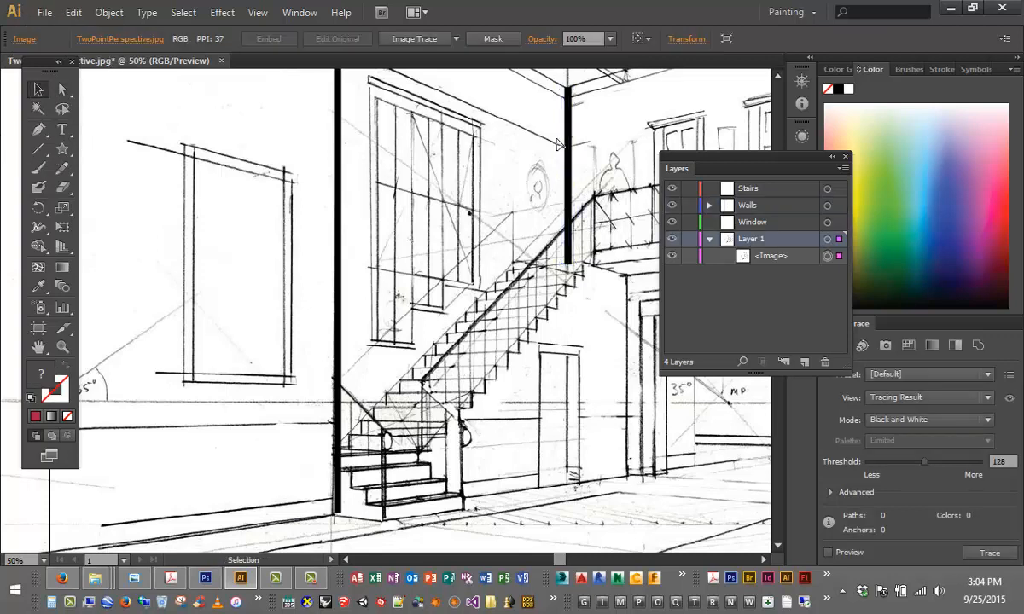
pyautogui.click(566, 143)
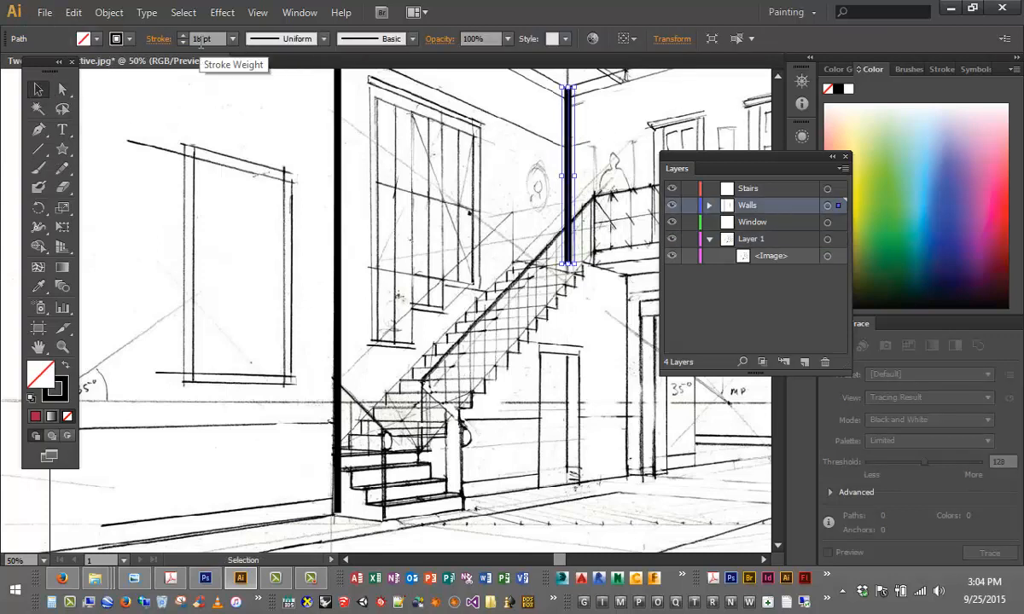
pyautogui.click(231, 38)
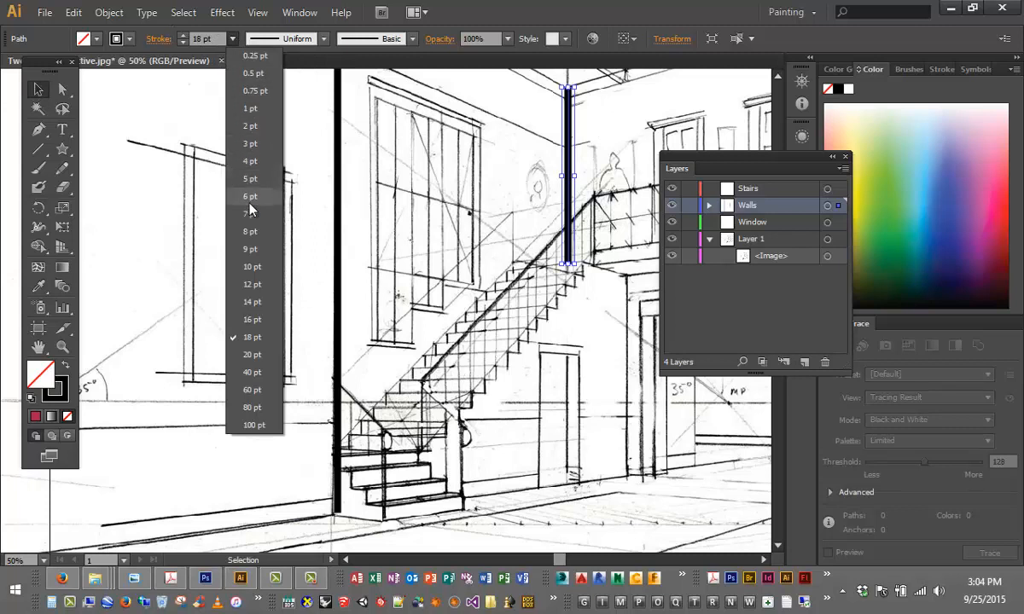
pyautogui.click(252, 284)
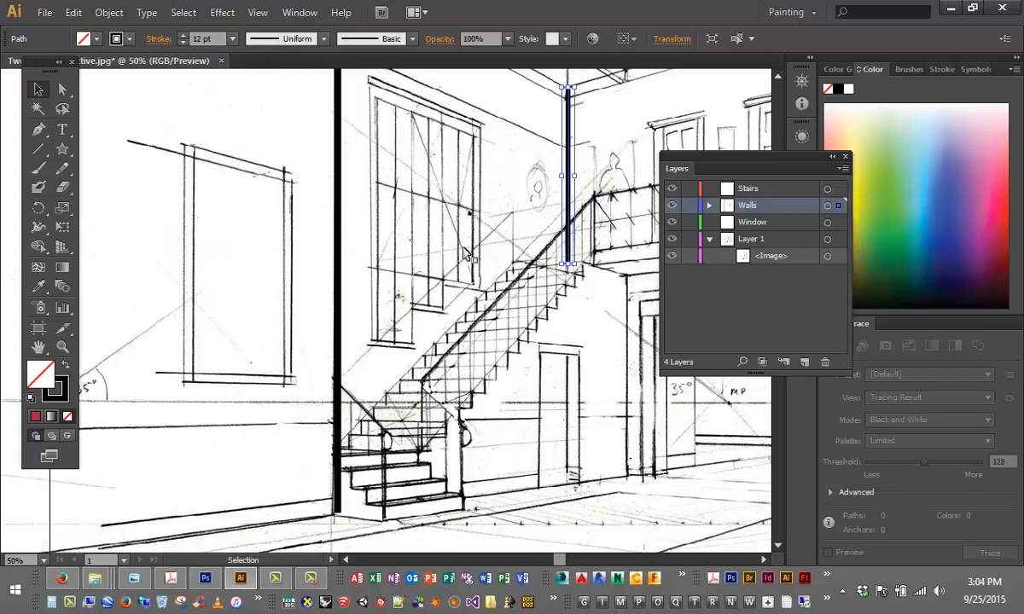
# Expand the Walls layer to list its paths and select the Window layer, leaving its options unchanged.
pyautogui.scroll(2, 474, 273)
pyautogui.scroll(2, 474, 273)
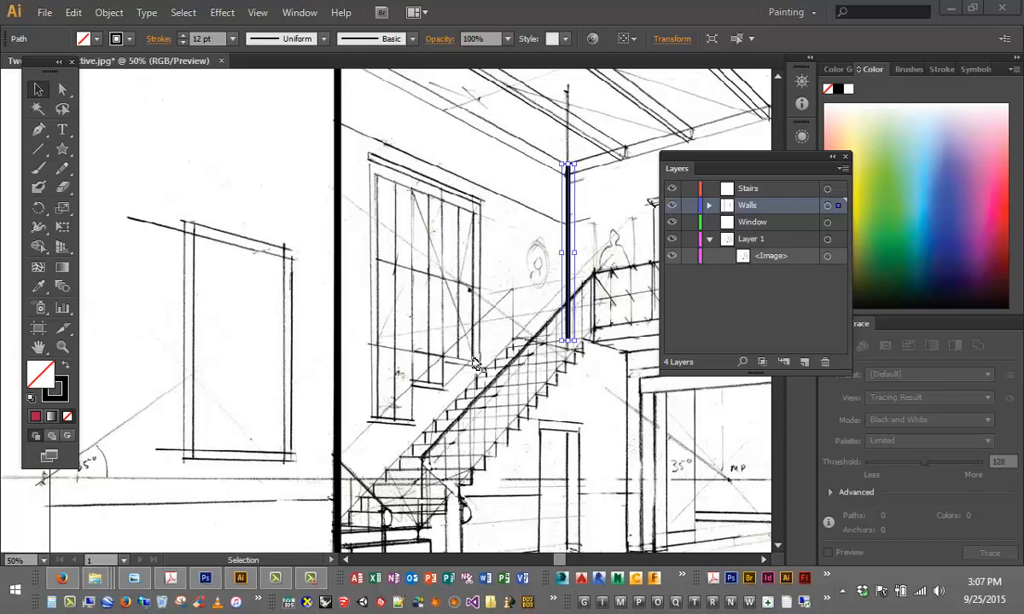
pyautogui.click(702, 291)
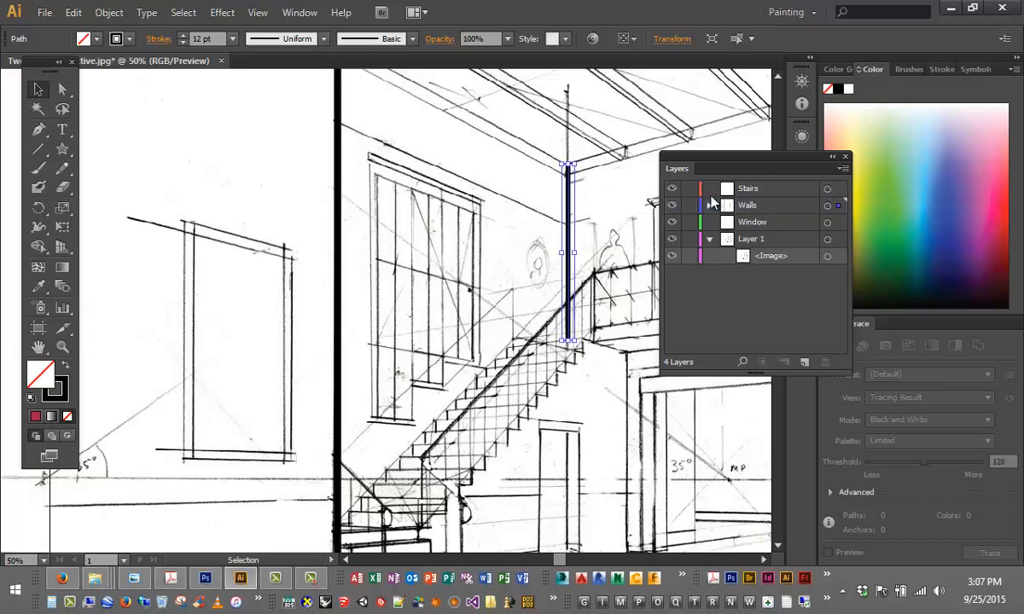
pyautogui.click(709, 206)
pyautogui.doubleClick(695, 253)
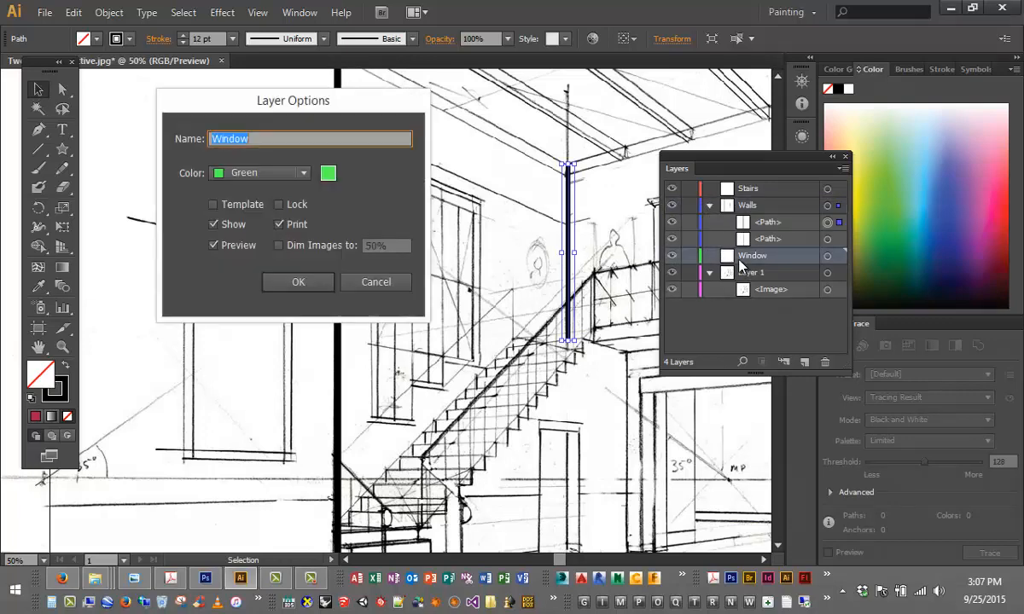
pyautogui.click(375, 282)
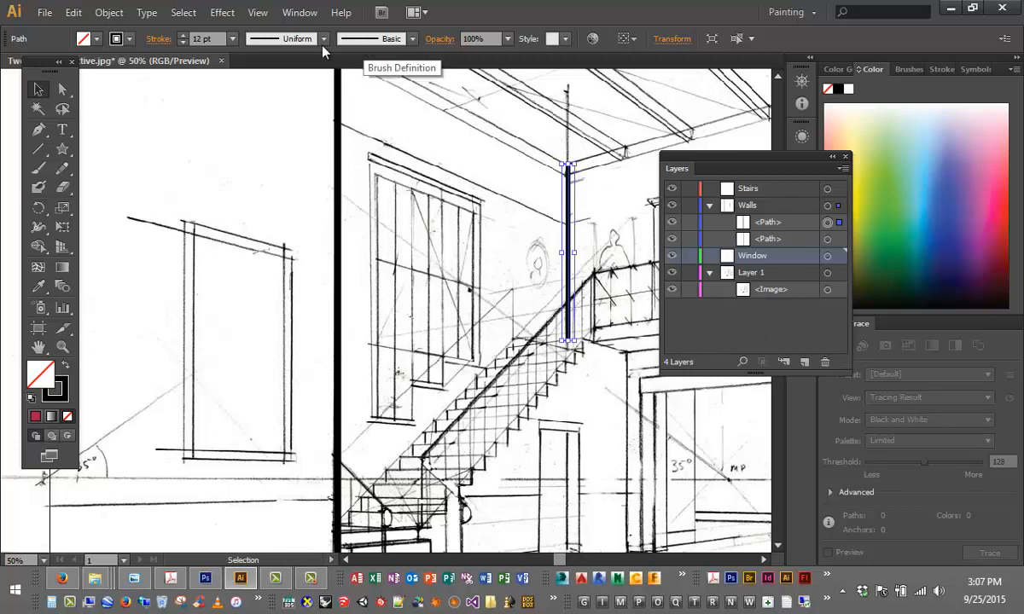
# Set the fill to light blue and trace the inner opening of the left wall's window as a closed four-cornered Pen shape.
pyautogui.click(38, 129)
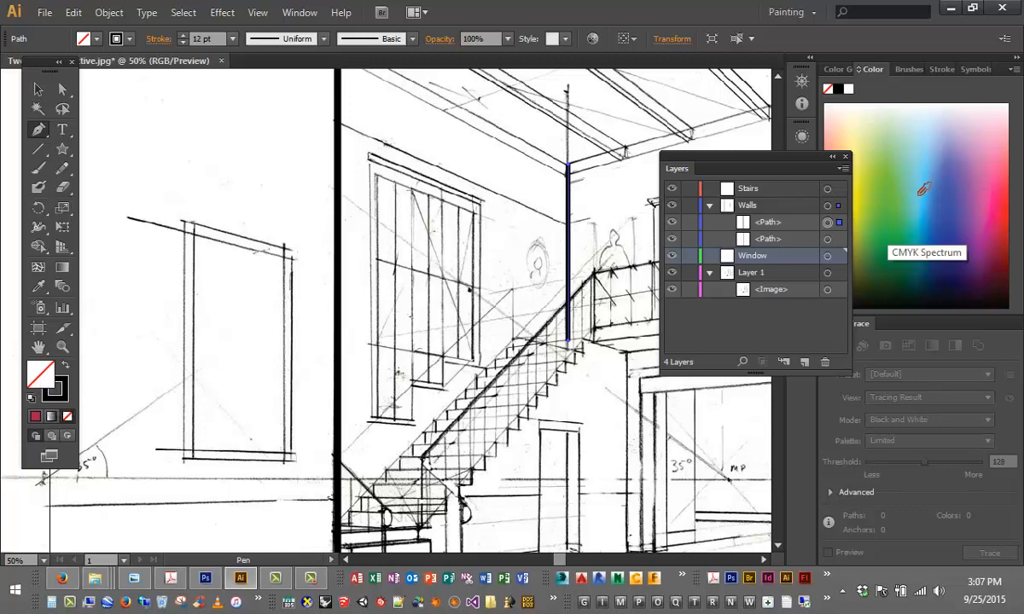
pyautogui.click(900, 240)
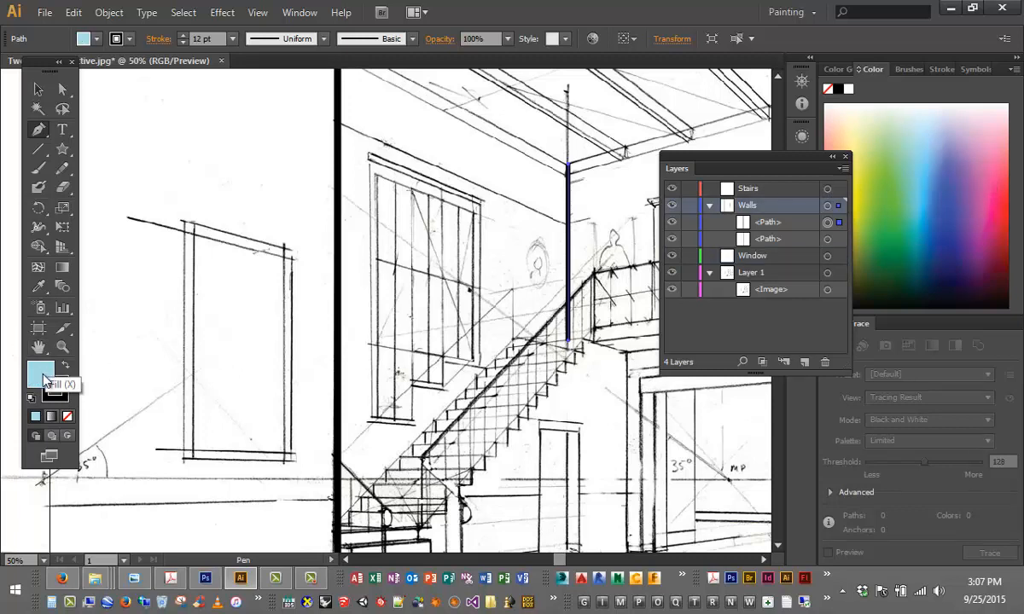
pyautogui.click(195, 234)
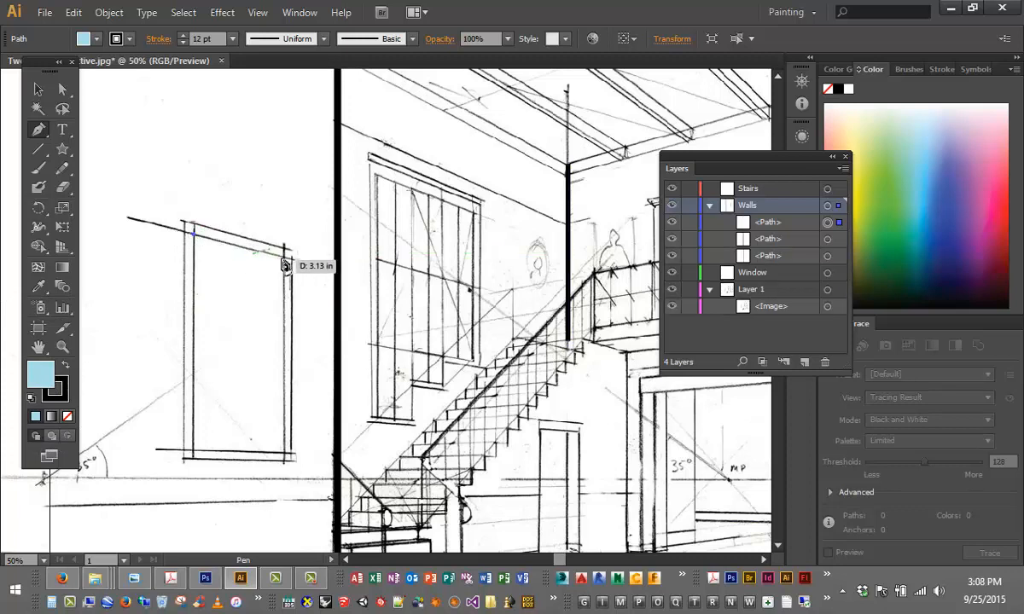
pyautogui.click(284, 257)
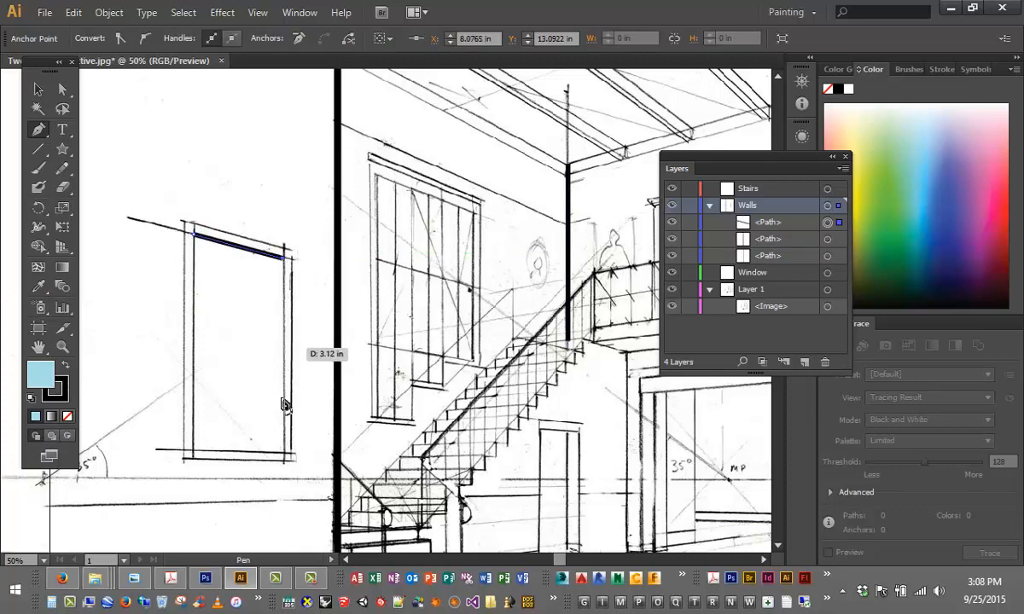
pyautogui.click(284, 452)
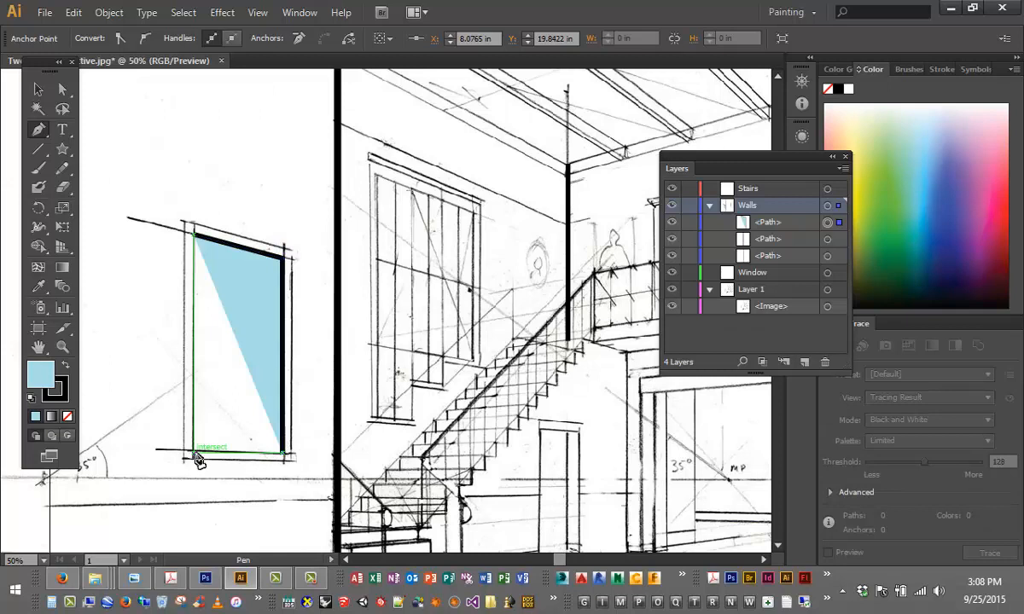
pyautogui.click(196, 455)
pyautogui.click(194, 243)
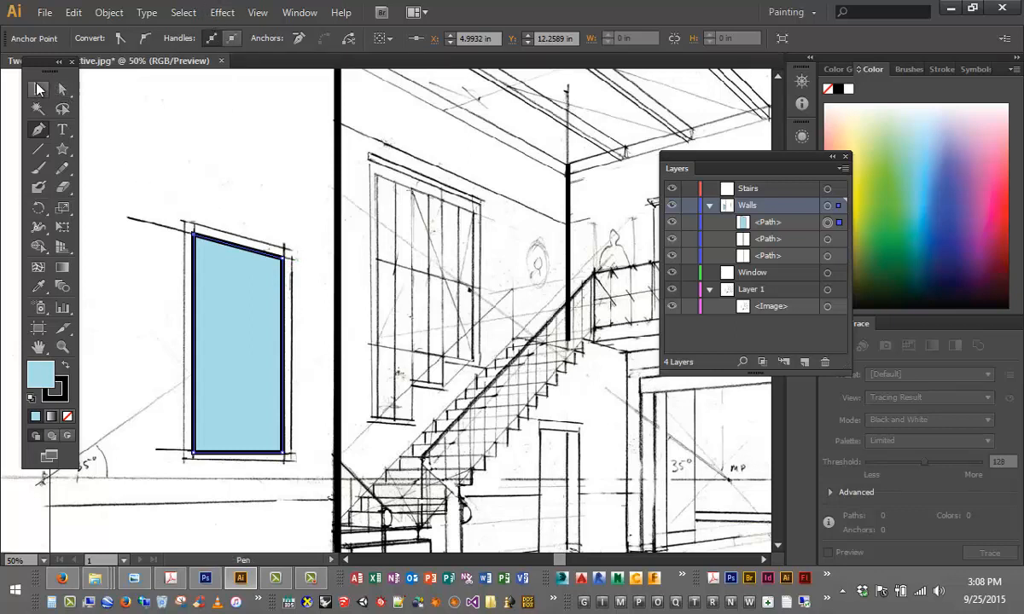
# Preview an Offset Path of 1 in with Round joins on the light blue window shape.
pyautogui.click(37, 88)
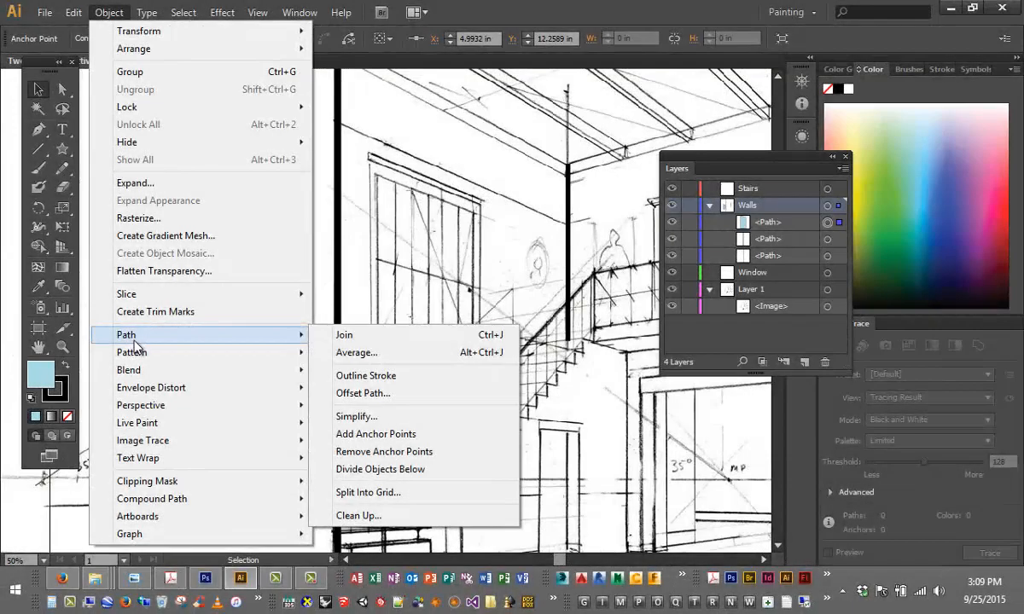
pyautogui.click(352, 394)
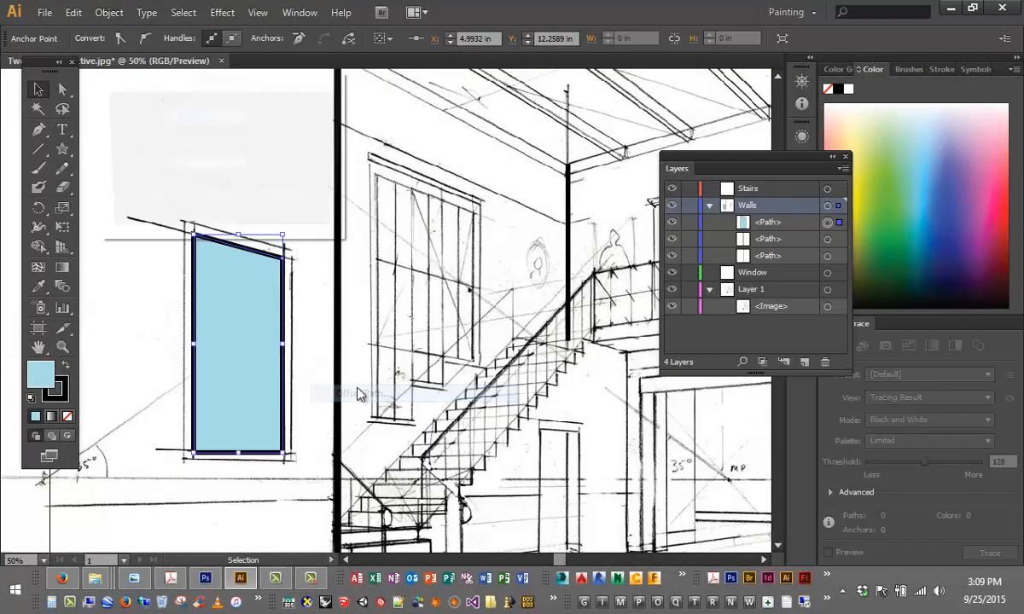
pyautogui.moveTo(226, 81); pyautogui.dragTo(535, 97)
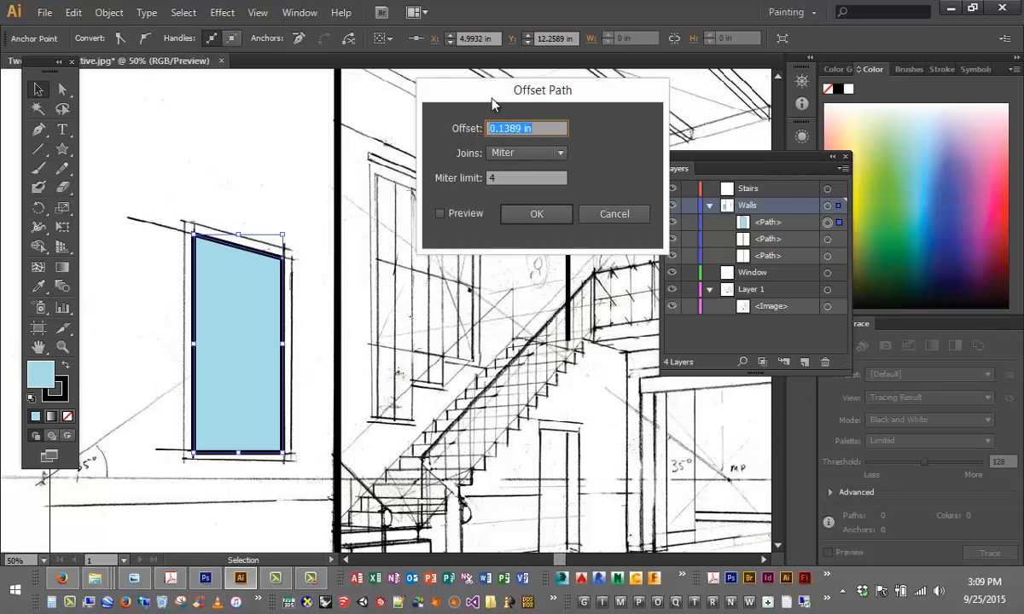
pyautogui.click(518, 152)
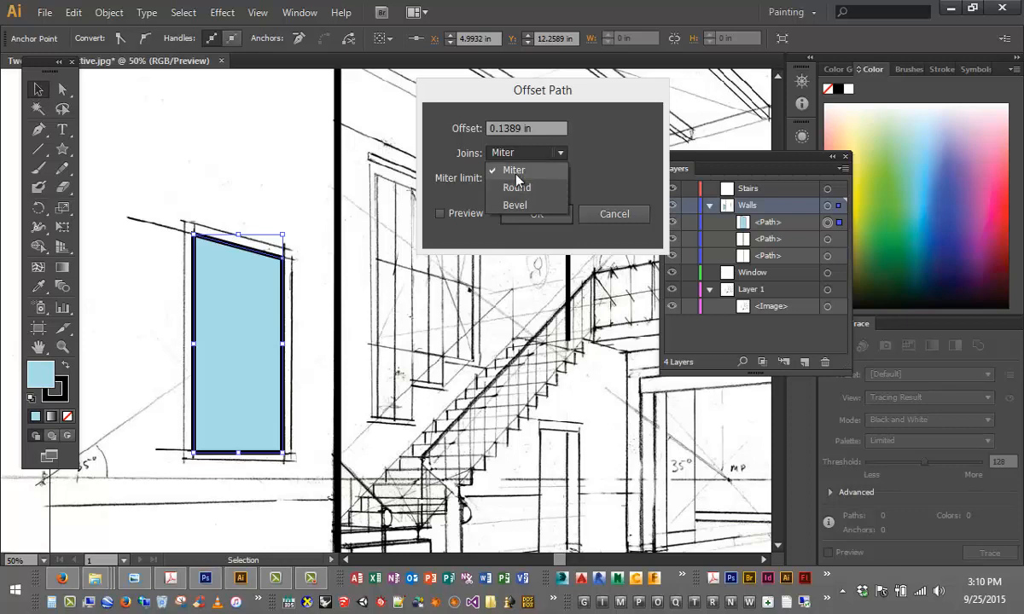
pyautogui.click(518, 189)
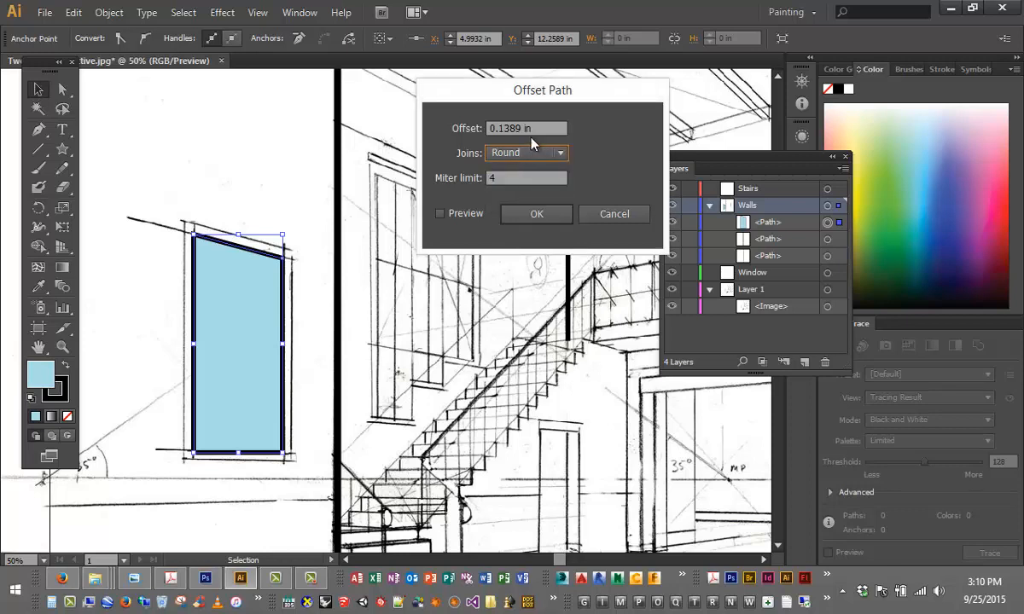
pyautogui.hotkey('shift', 'Tab')
pyautogui.write('1in')
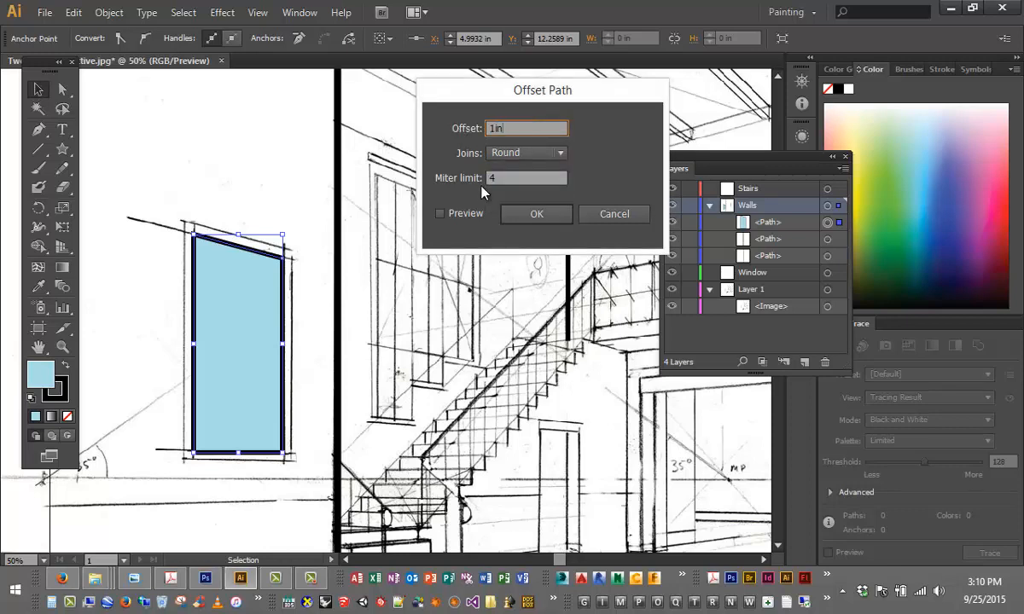
pyautogui.click(438, 216)
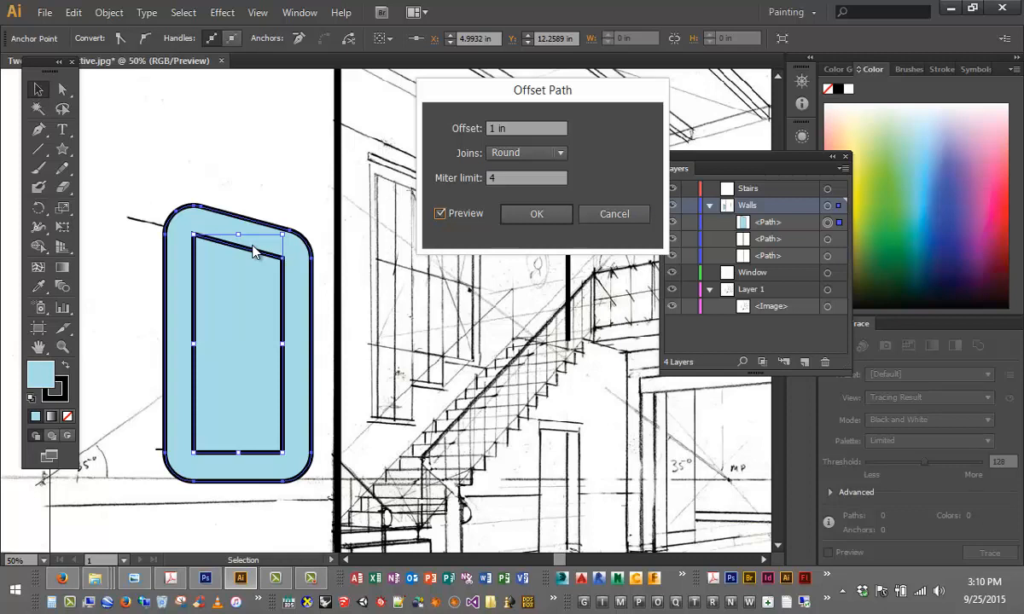
# Compare the offset preview with Bevel joins and with Miter joins.
pyautogui.click(503, 153)
pyautogui.click(518, 211)
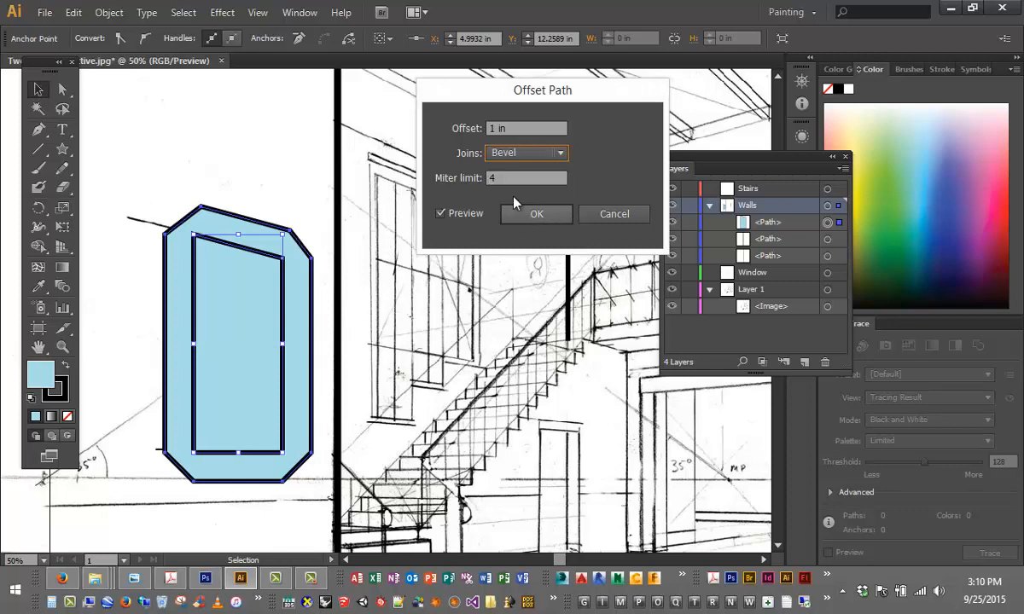
pyautogui.click(531, 155)
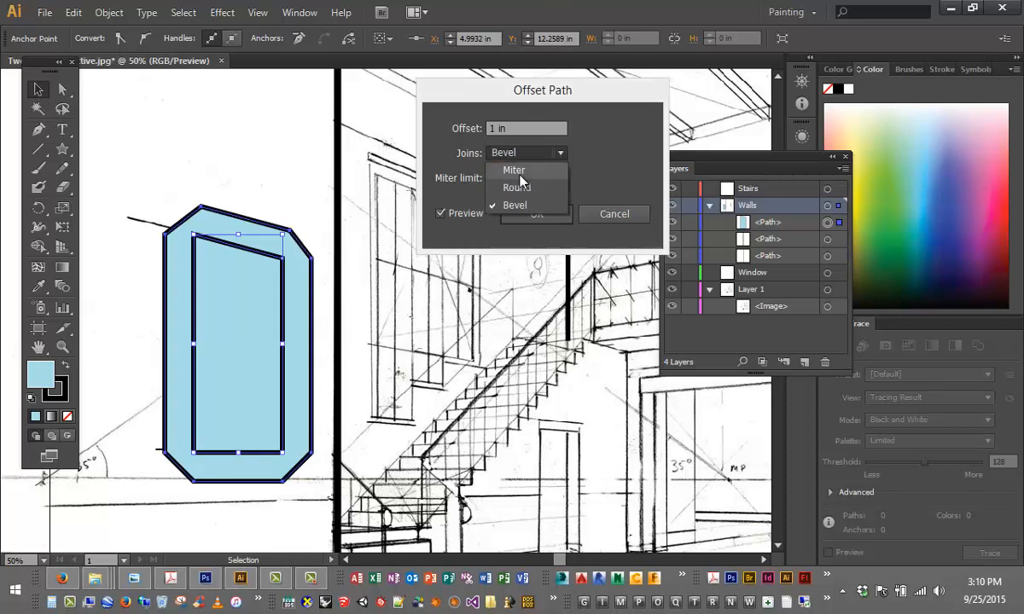
pyautogui.click(520, 177)
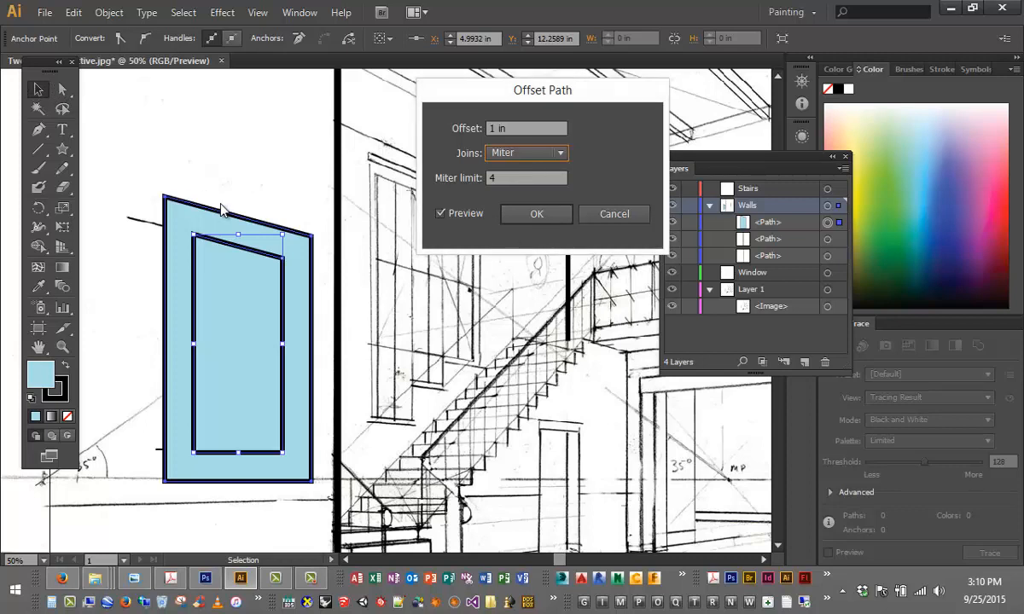
# Offset the light blue window shape by 0.125 in with Miter joins.
pyautogui.moveTo(523, 128); pyautogui.dragTo(447, 120)
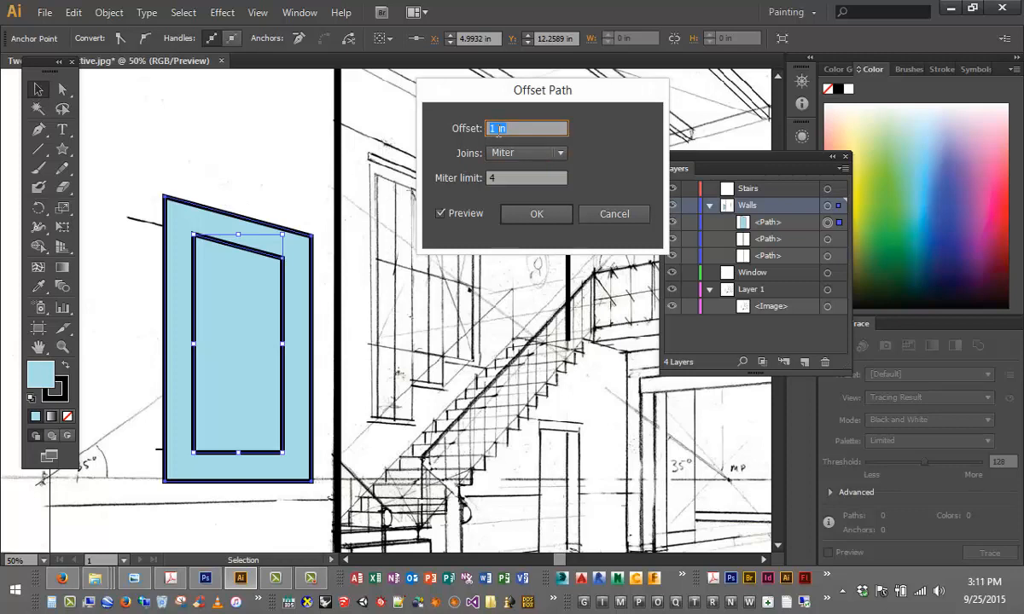
pyautogui.press('BackSpace')
pyautogui.write('.125')
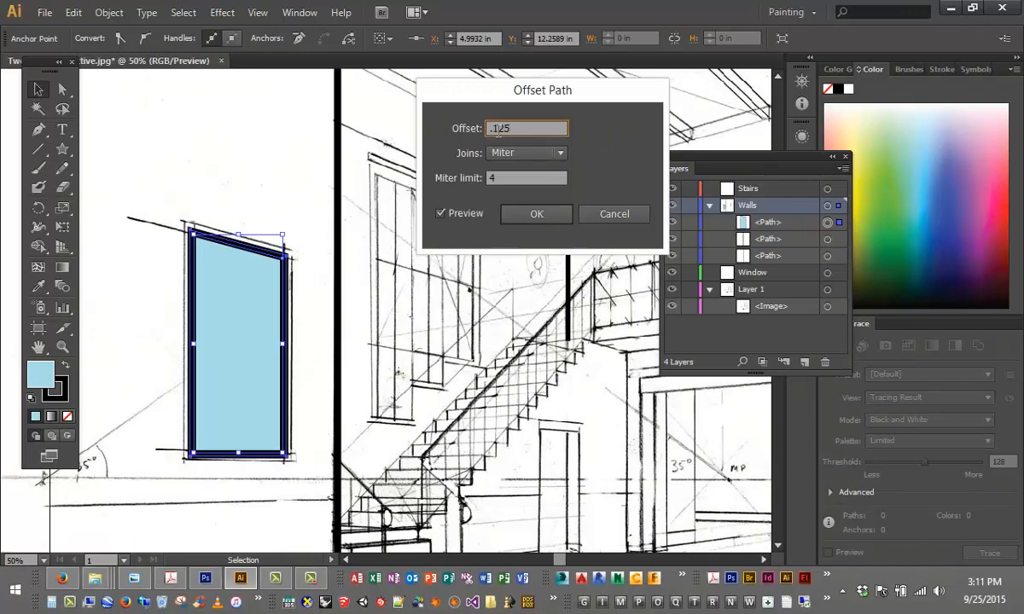
pyautogui.write('in')
pyautogui.click(544, 219)
# Select the window's outer offset path to check its spacing and undo the 0.125 in offset.
pyautogui.click(225, 256)
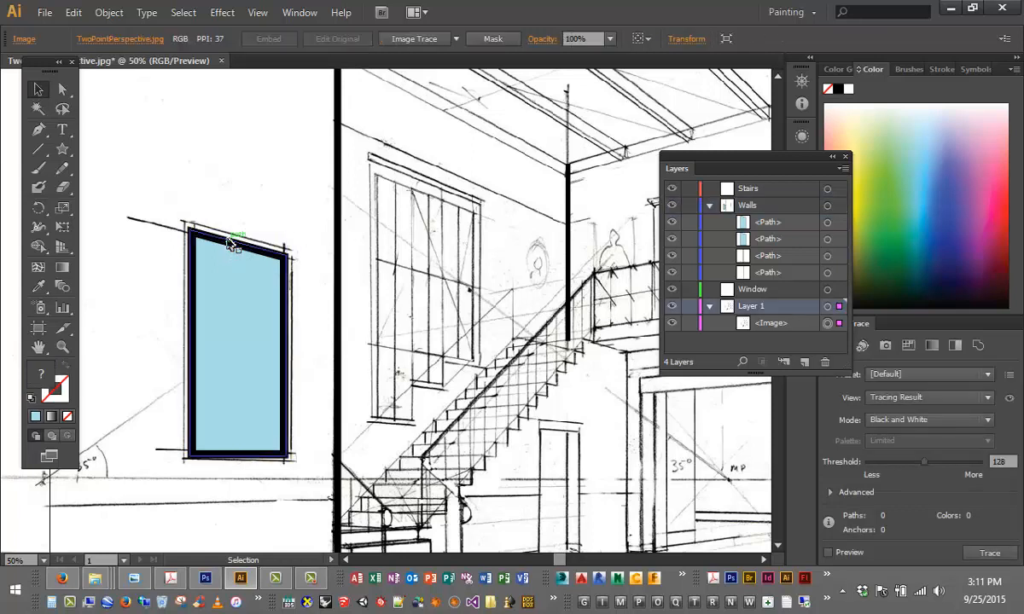
pyautogui.click(216, 233)
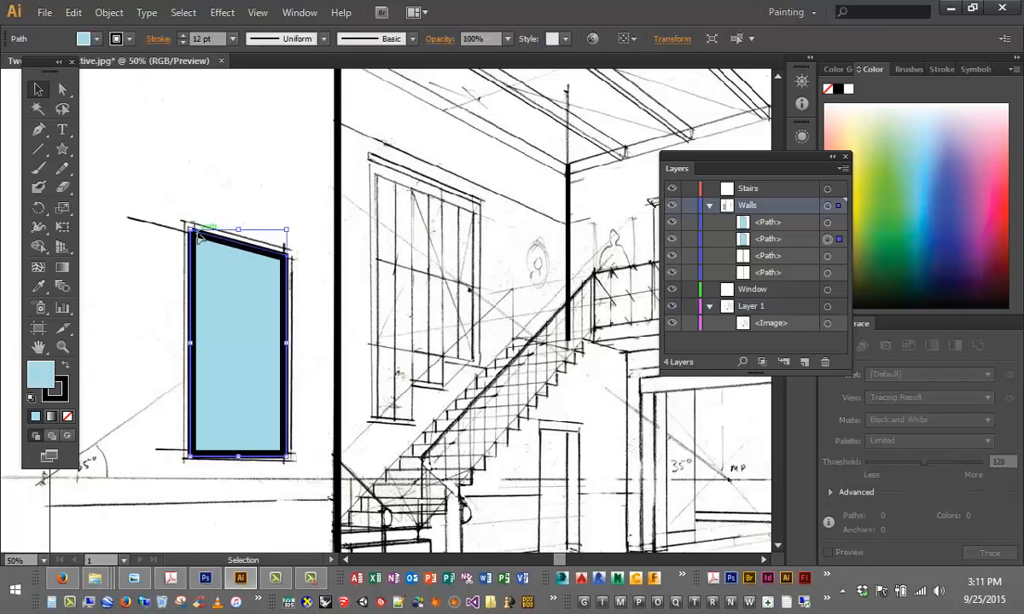
pyautogui.hotkey('ctrl', 'z')
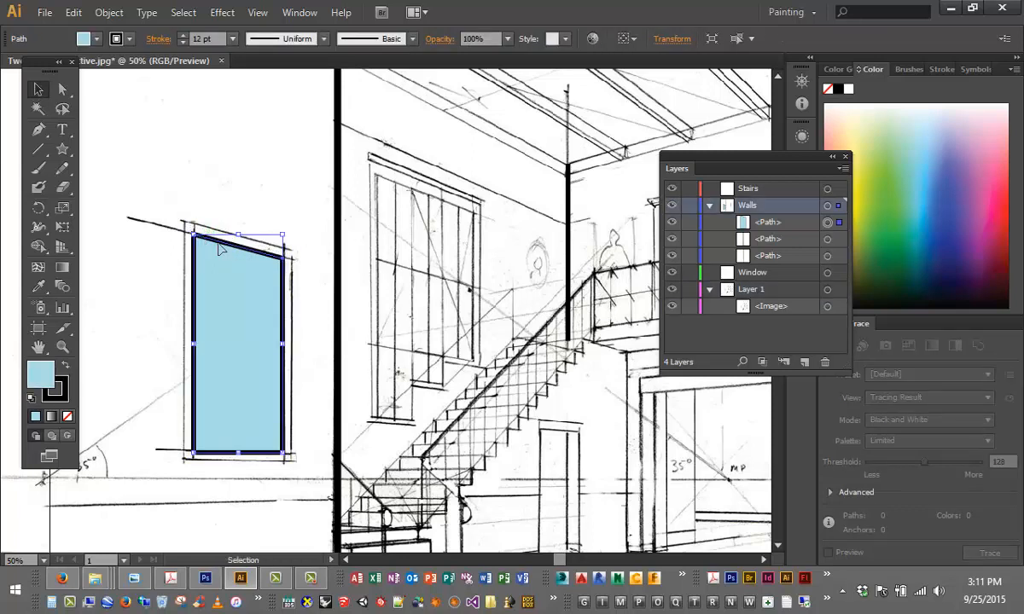
# Offset the light blue window shape by 0.25 in with Miter joins to form the outer frame.
pyautogui.click(108, 11)
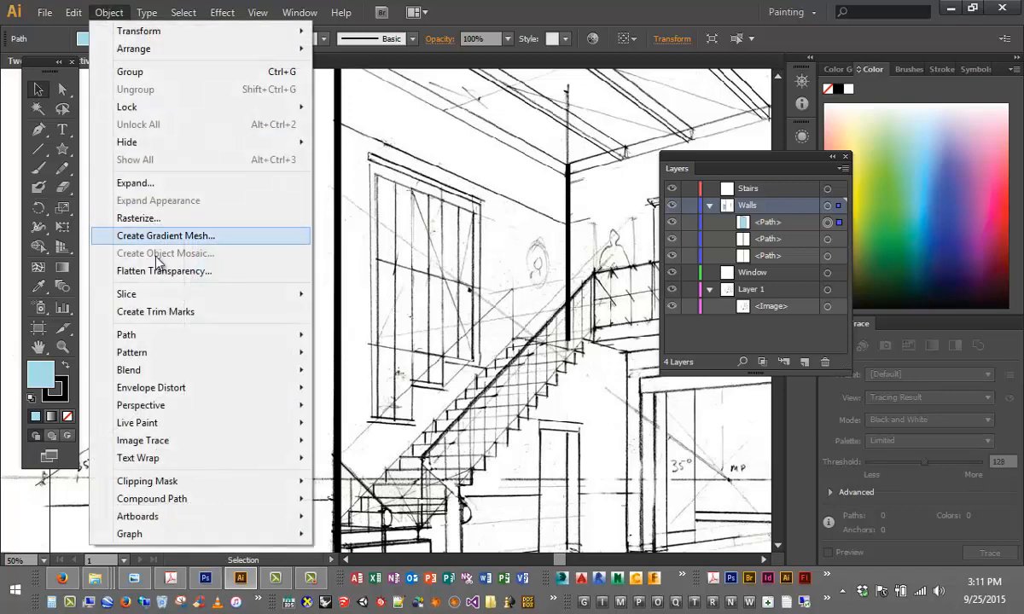
pyautogui.moveTo(160, 335)
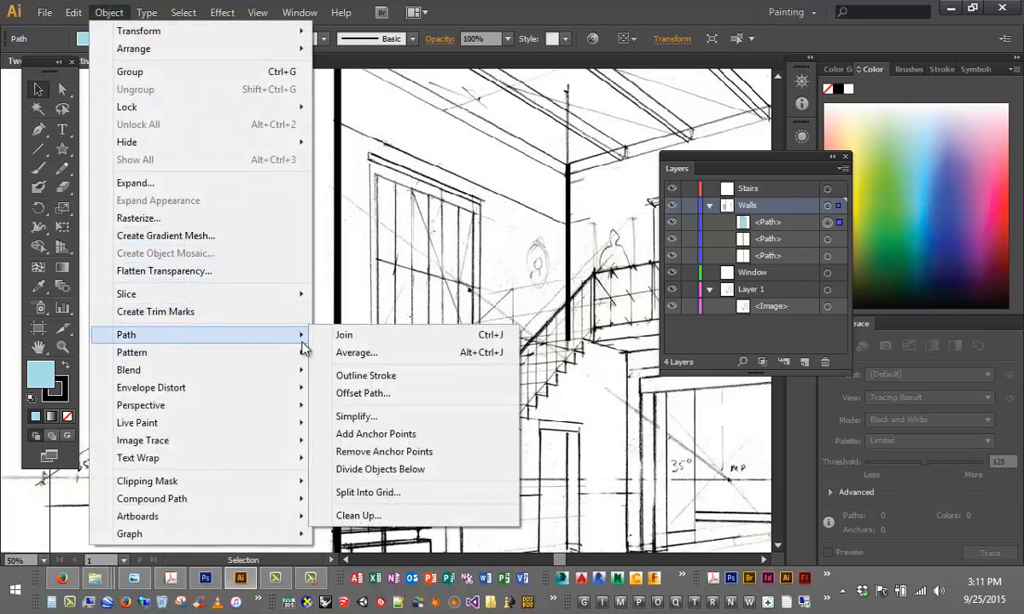
pyautogui.click(383, 391)
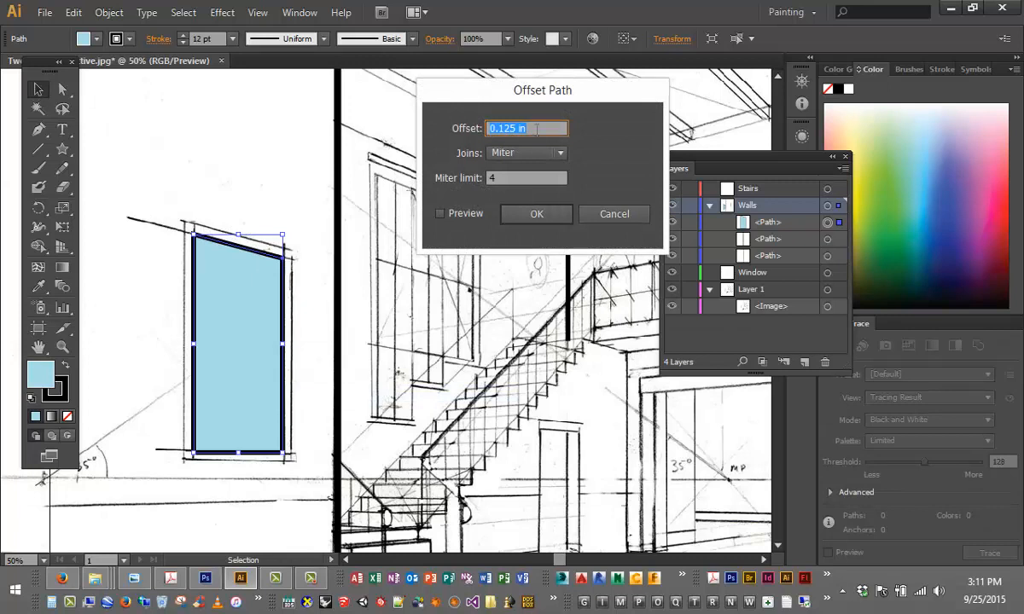
pyautogui.write('.25 in')
pyautogui.click(538, 215)
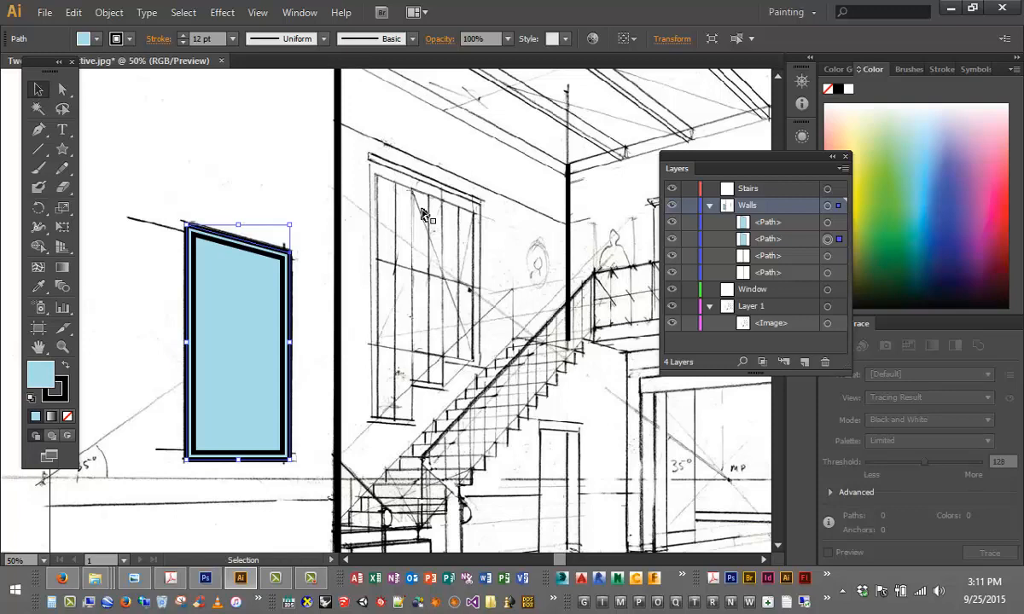
# Set the stroke weight of the tall front wall corner line to 14 pt and deselect it.
pyautogui.hotkey('ctrl', '-')
pyautogui.hotkey('ctrl', '-')
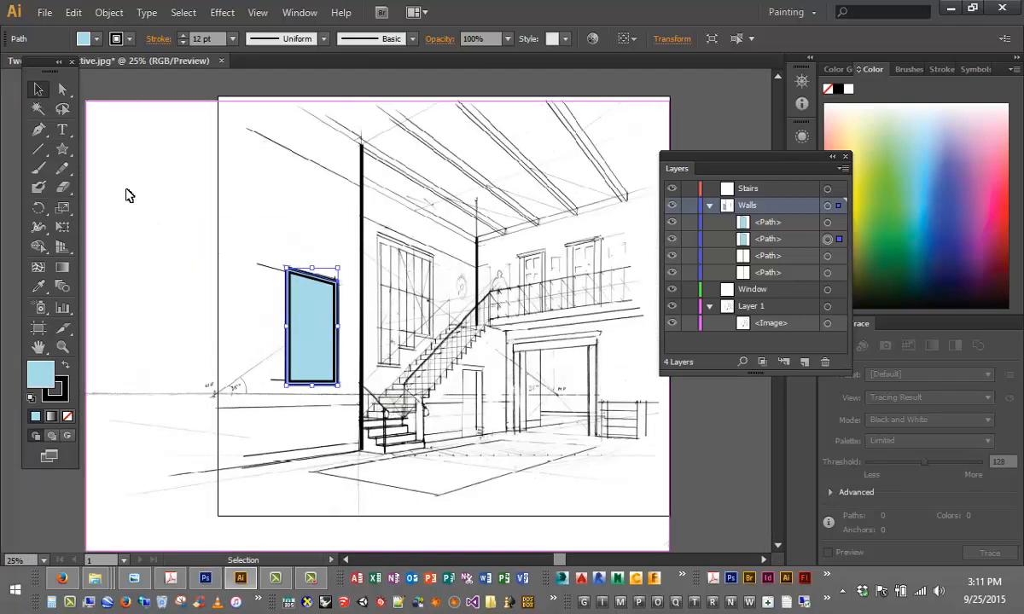
pyautogui.click(353, 244)
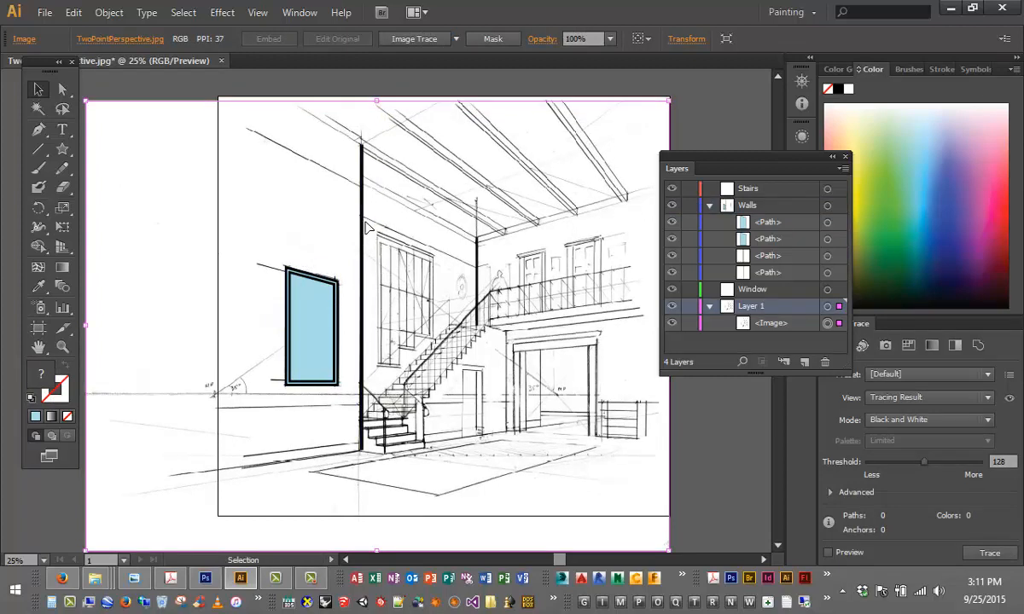
pyautogui.click(364, 160)
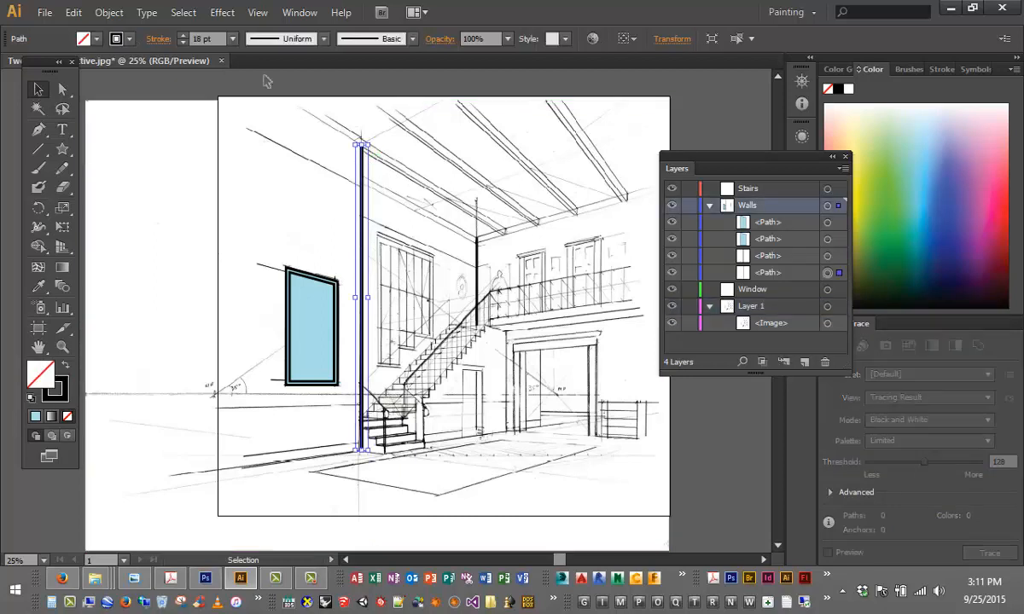
pyautogui.click(231, 39)
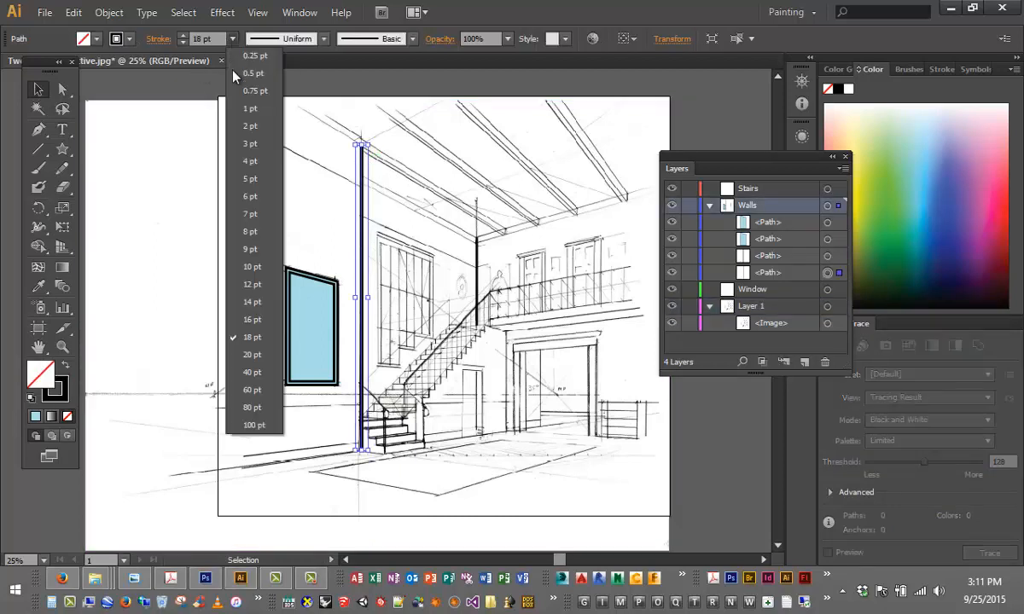
pyautogui.click(252, 301)
pyautogui.click(408, 218)
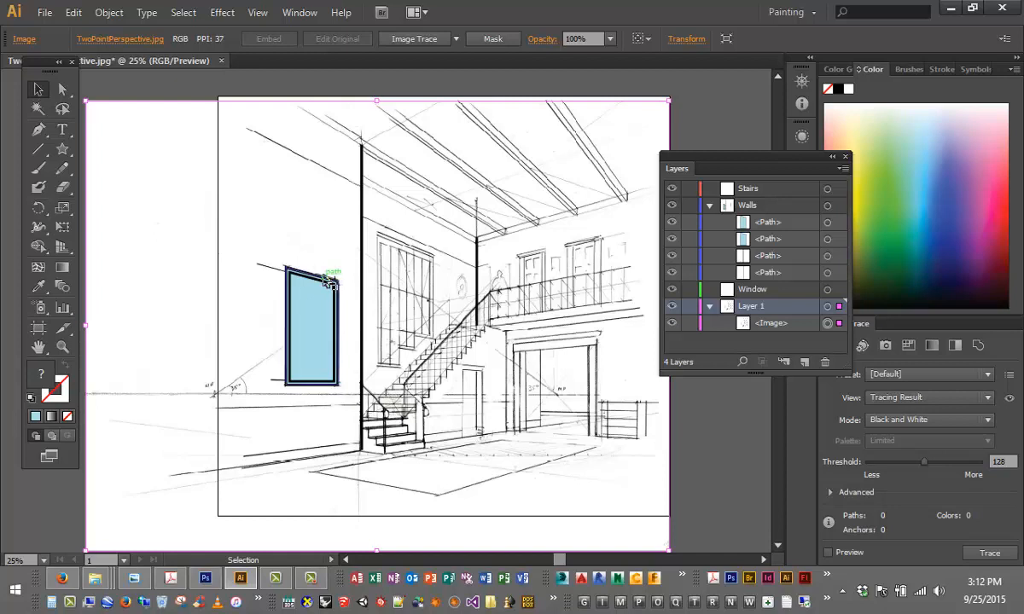
# Set the stroke weight of the window's inner outline to 8 pt and reselect that outline.
pyautogui.click(316, 273)
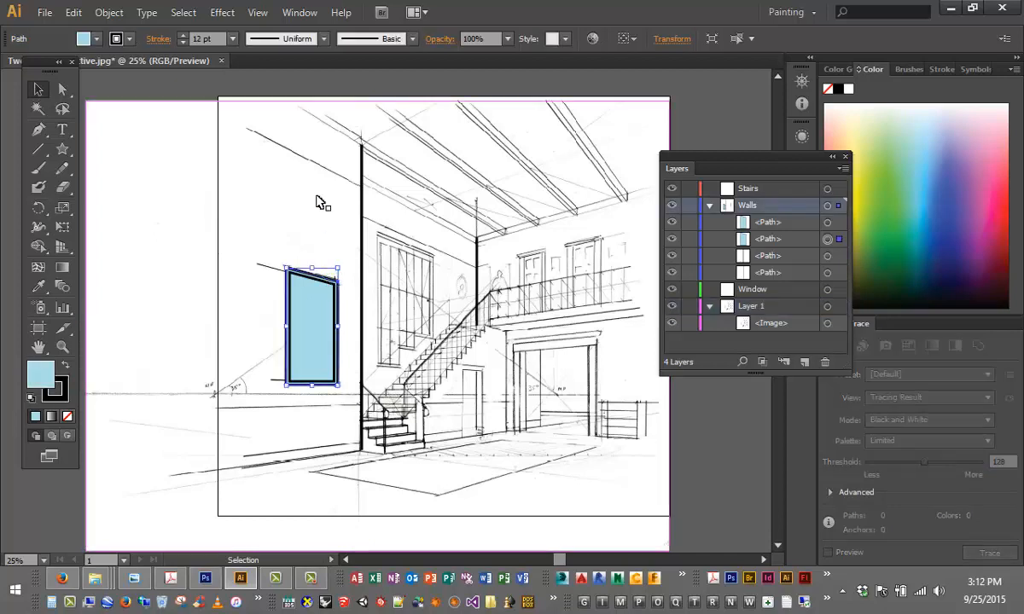
pyautogui.click(314, 288)
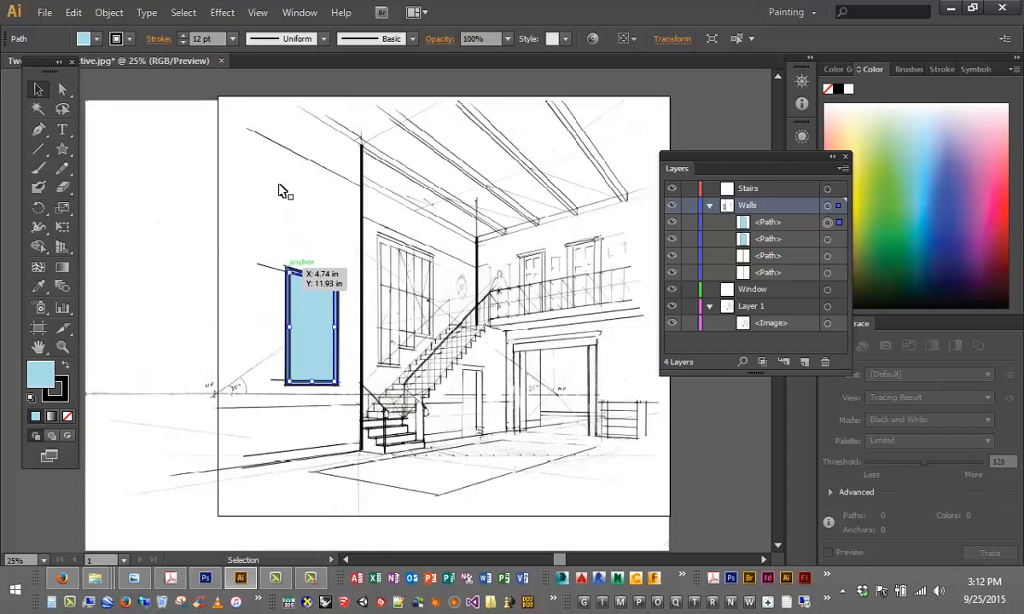
pyautogui.click(232, 38)
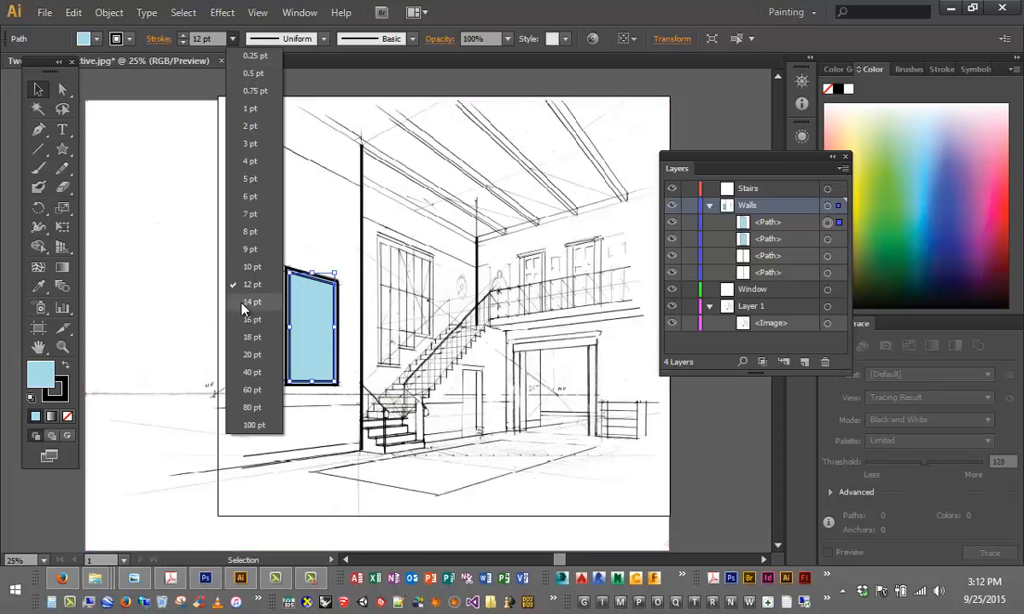
pyautogui.click(251, 231)
pyautogui.click(318, 230)
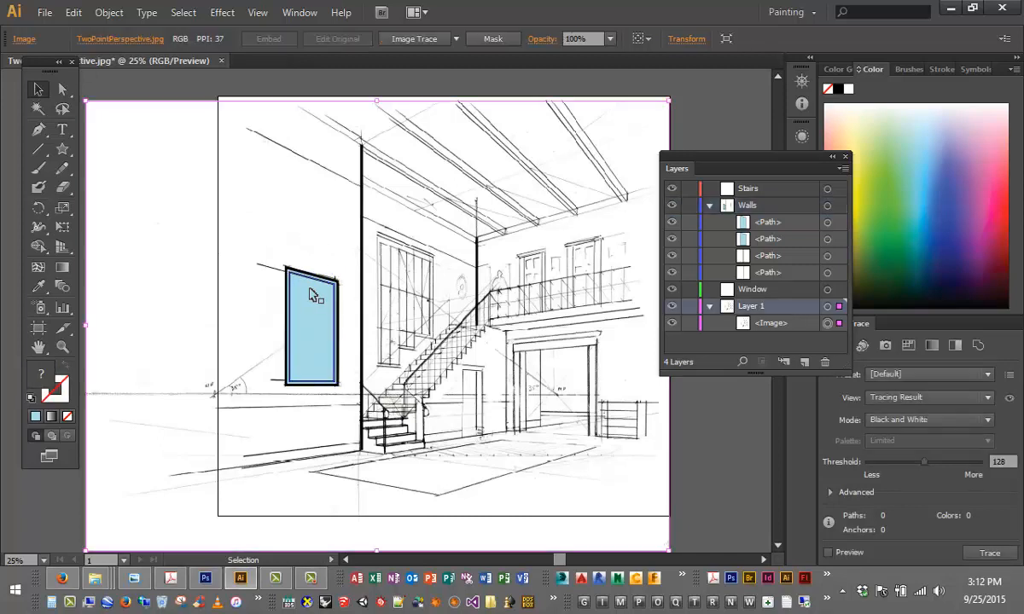
pyautogui.click(308, 279)
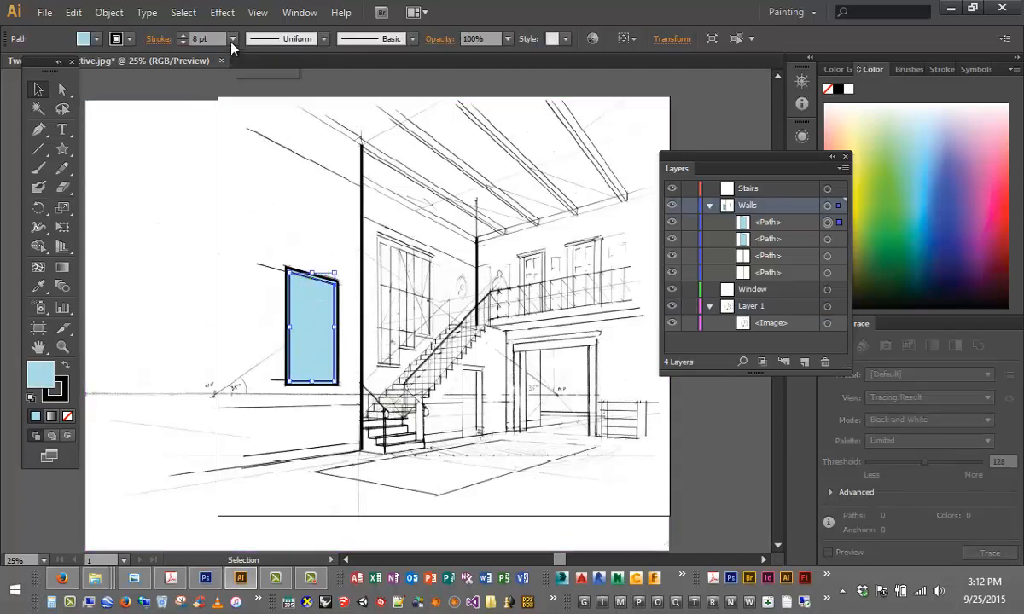
# Set the stroke weight of the window's inner outline to 6 pt and deselect it.
pyautogui.click(232, 38)
pyautogui.click(257, 199)
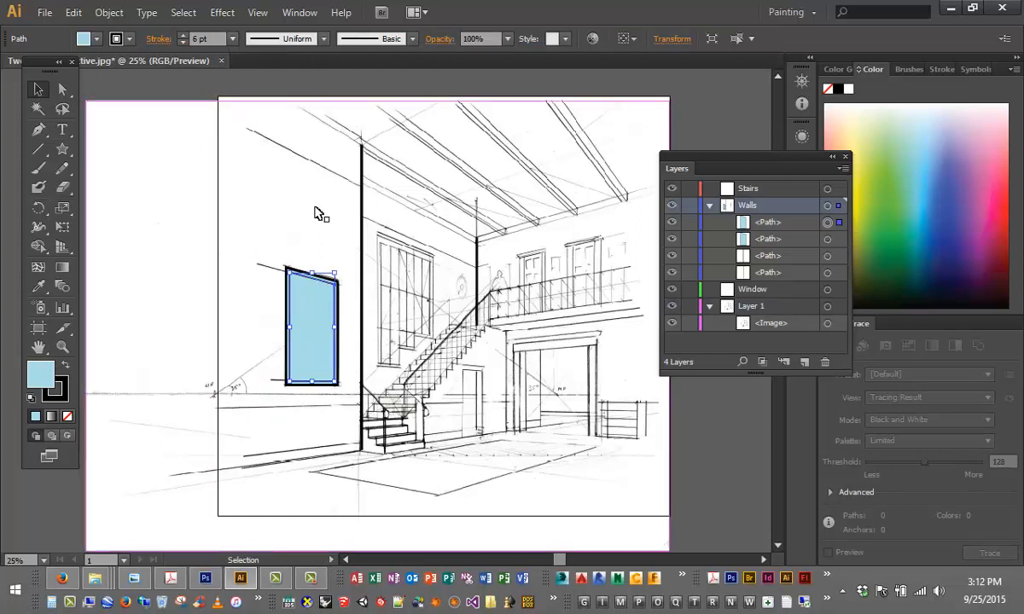
pyautogui.click(316, 263)
# Thin the stroke of the window's outer outline, trying 10 pt and settling on 9 pt.
pyautogui.click(314, 274)
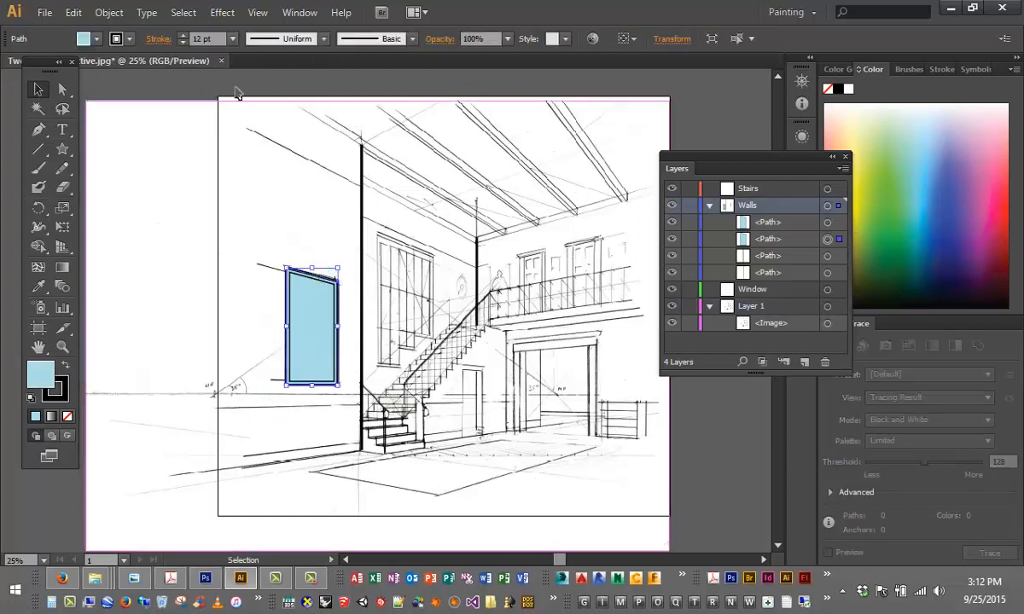
pyautogui.click(232, 38)
pyautogui.click(242, 256)
pyautogui.click(265, 201)
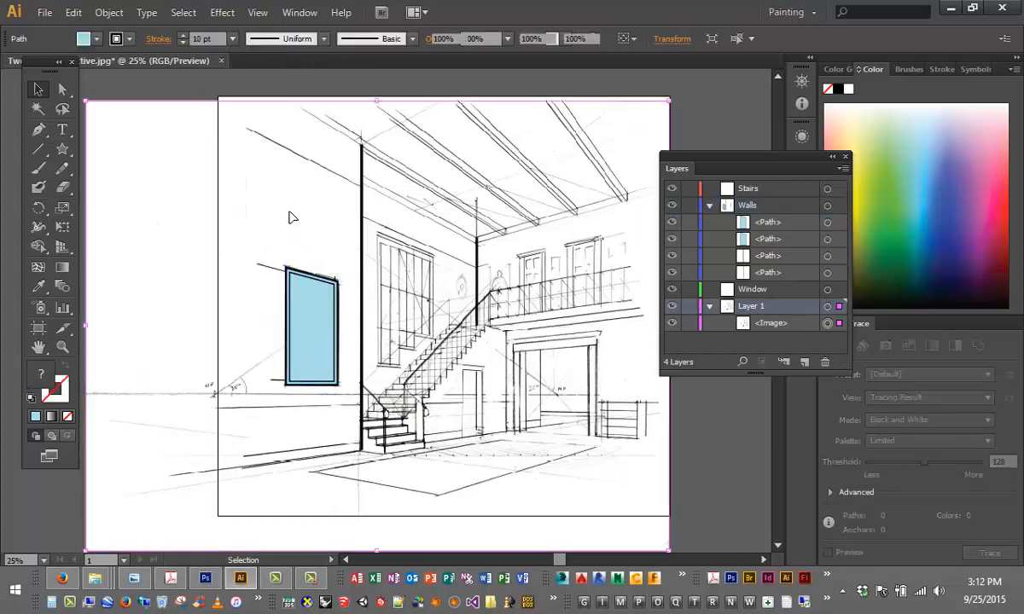
pyautogui.click(302, 273)
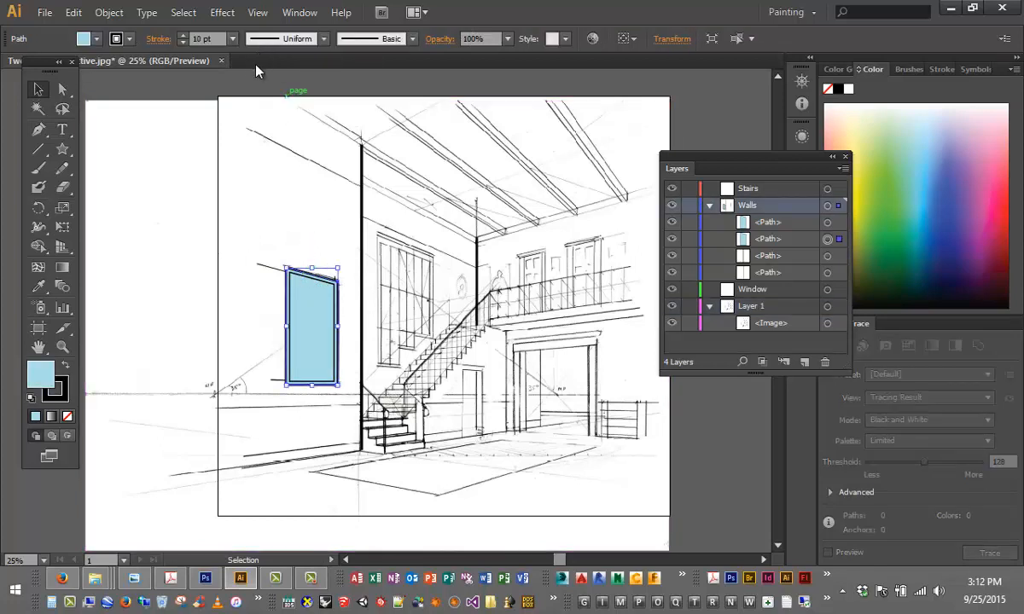
pyautogui.click(232, 39)
pyautogui.click(238, 254)
pyautogui.click(379, 222)
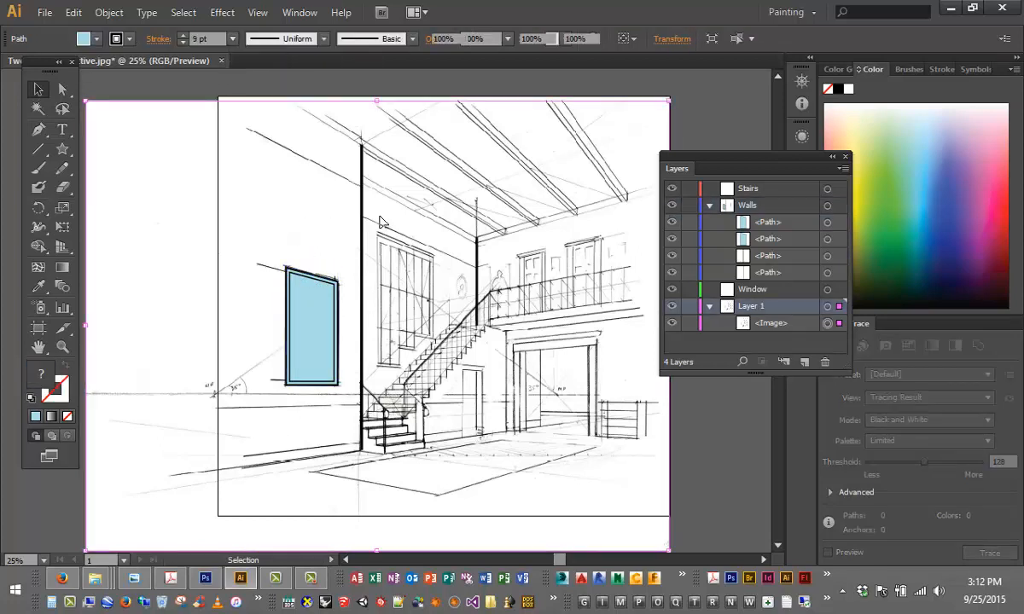
# Set the stroke weight of the tall front wall corner line to 12 pt.
pyautogui.click(360, 218)
pyautogui.click(232, 39)
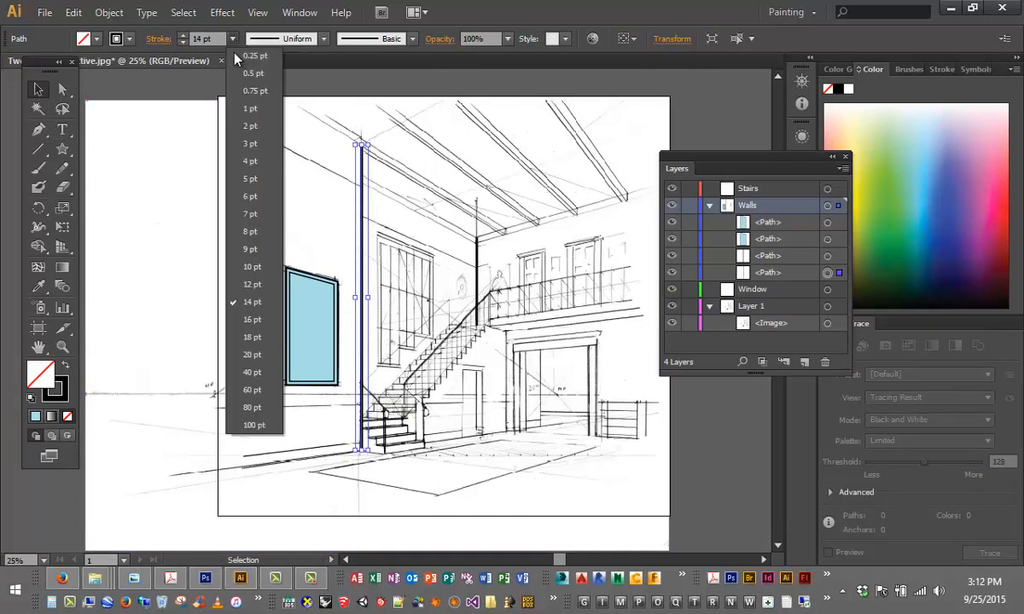
pyautogui.click(243, 285)
pyautogui.click(450, 230)
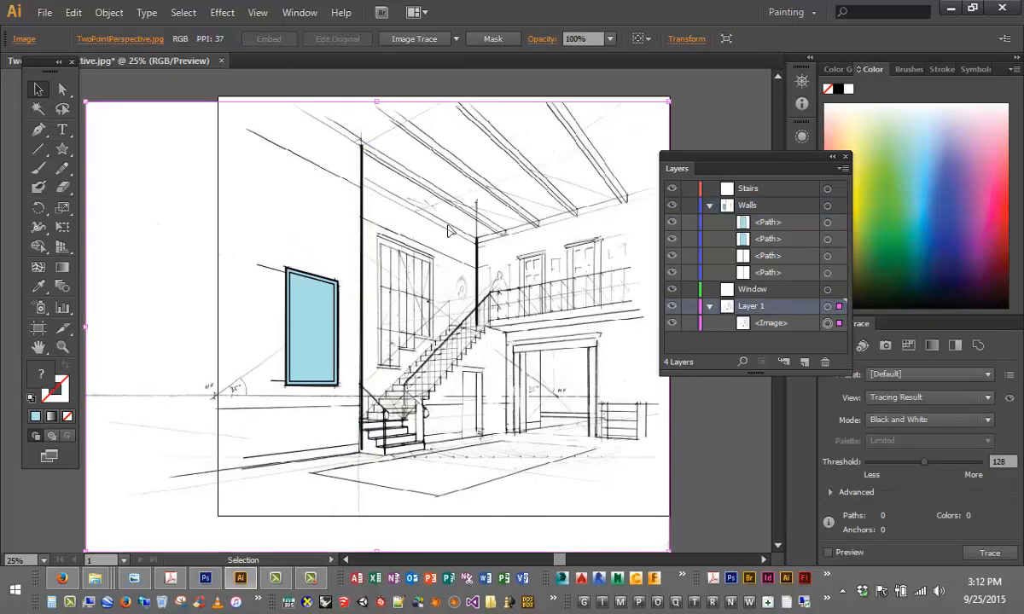
# Set the stroke weight of the short rear wall corner line above the stairs to 5 pt.
pyautogui.click(478, 270)
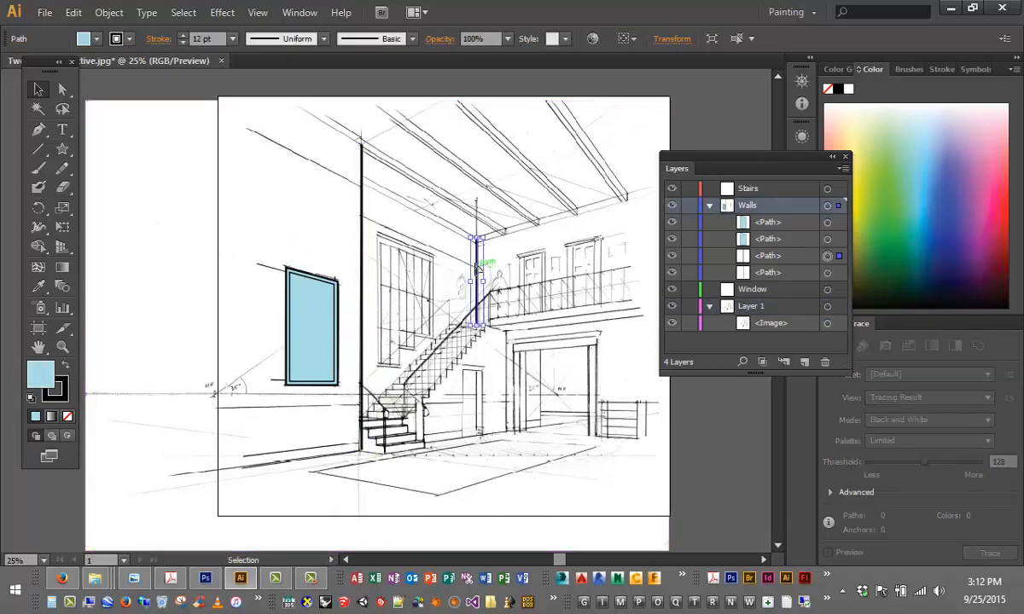
pyautogui.click(232, 38)
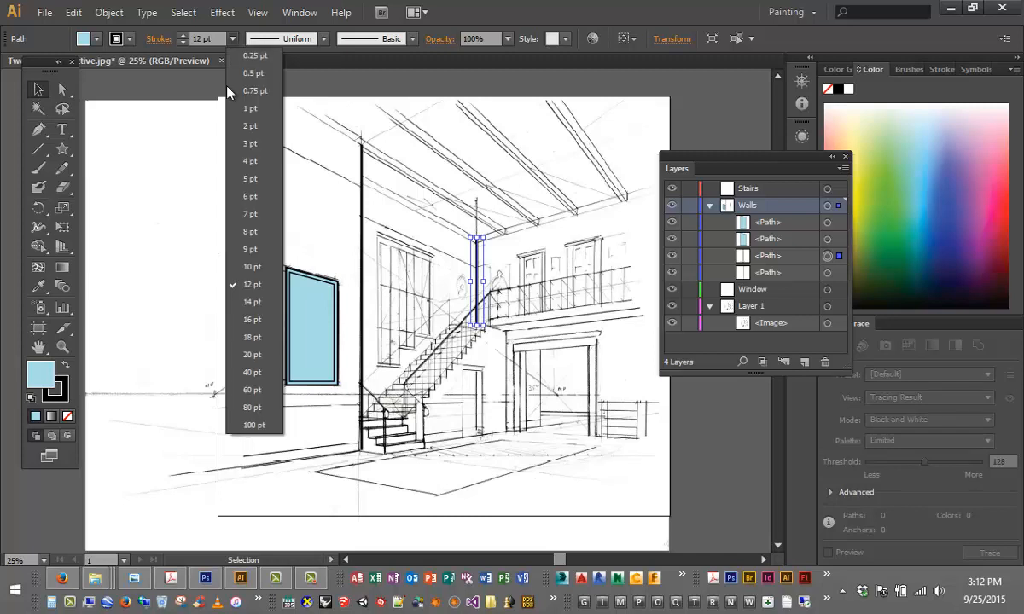
pyautogui.click(247, 181)
pyautogui.click(348, 204)
# Set the stroke weight of the tall front wall corner line to 8 pt and deselect it.
pyautogui.click(362, 219)
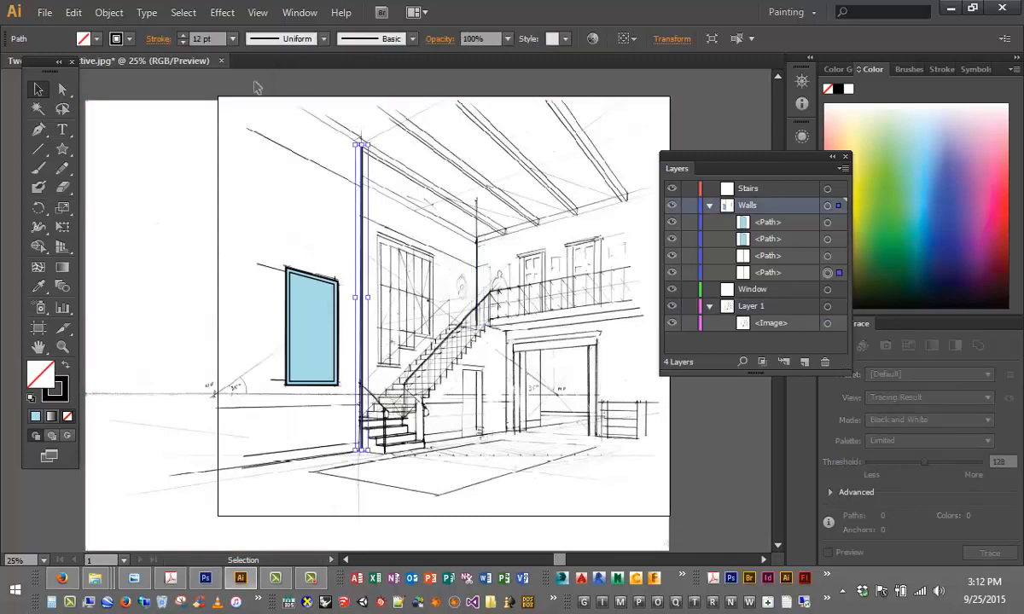
pyautogui.click(231, 37)
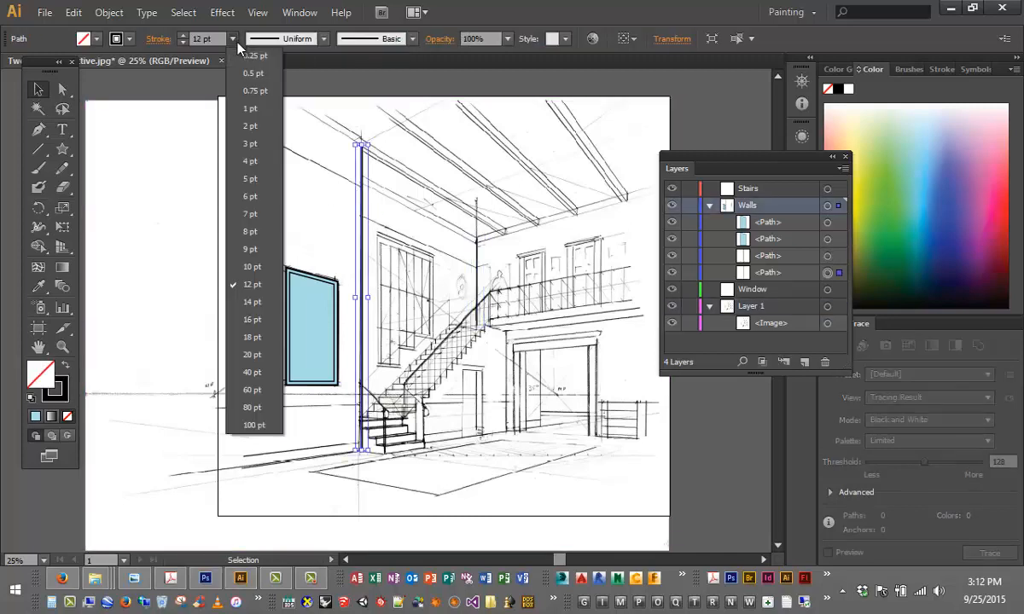
pyautogui.click(248, 231)
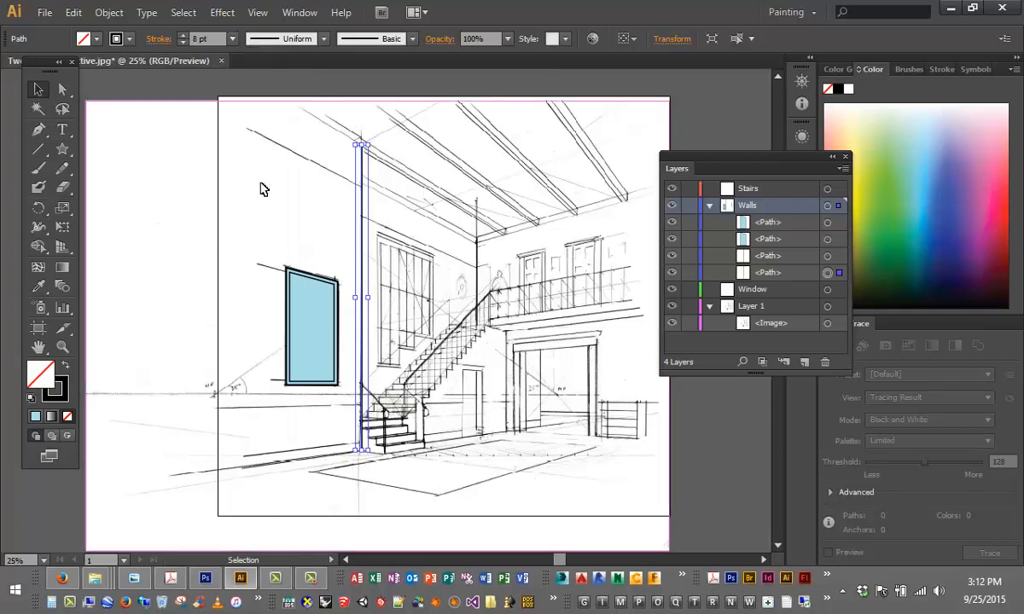
pyautogui.click(266, 188)
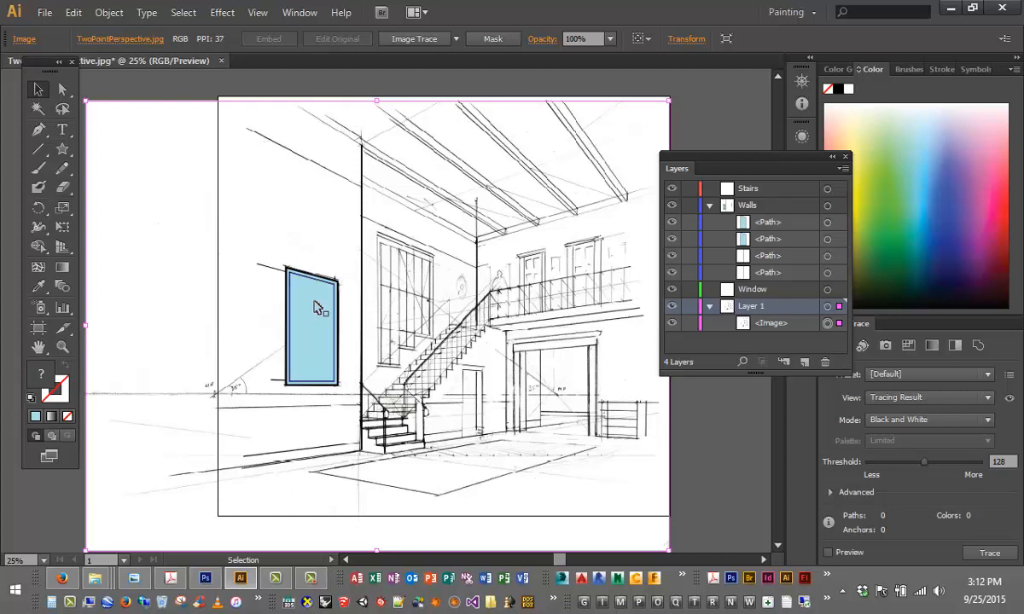
# Change the fill of the window's outer frame shape, trying green shades and settling on a pale cream yellow.
pyautogui.hotkey('ctrl', '+')
pyautogui.hotkey('ctrl', '+')
pyautogui.hotkey('ctrl', '+')
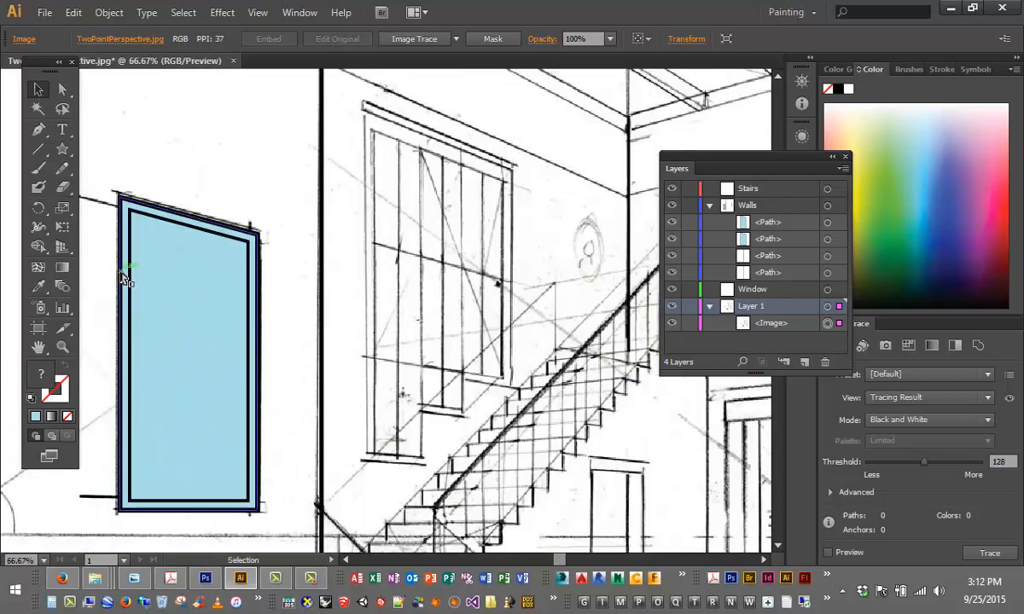
pyautogui.click(124, 268)
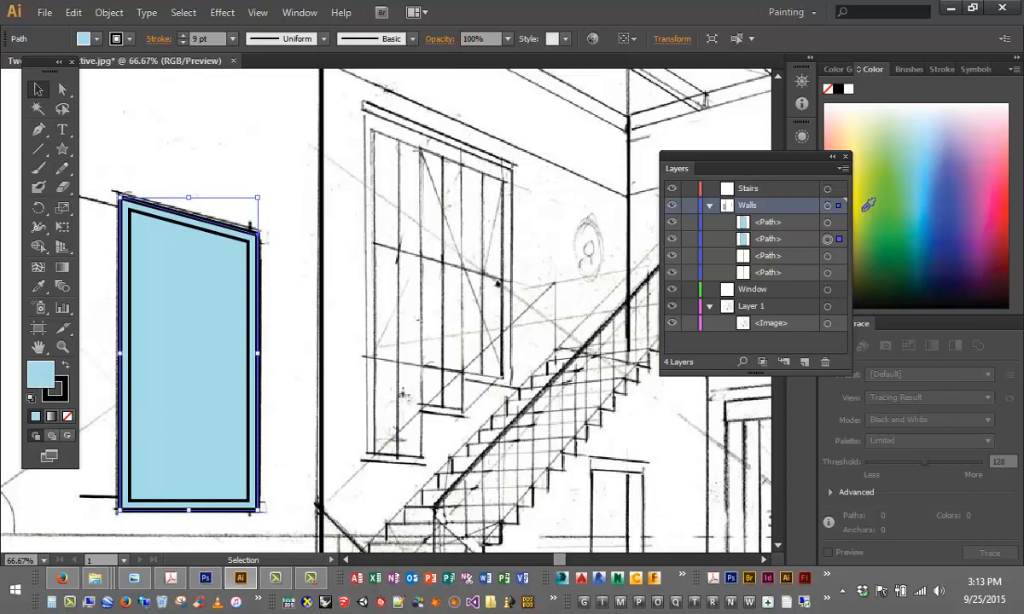
pyautogui.click(896, 139)
pyautogui.click(897, 187)
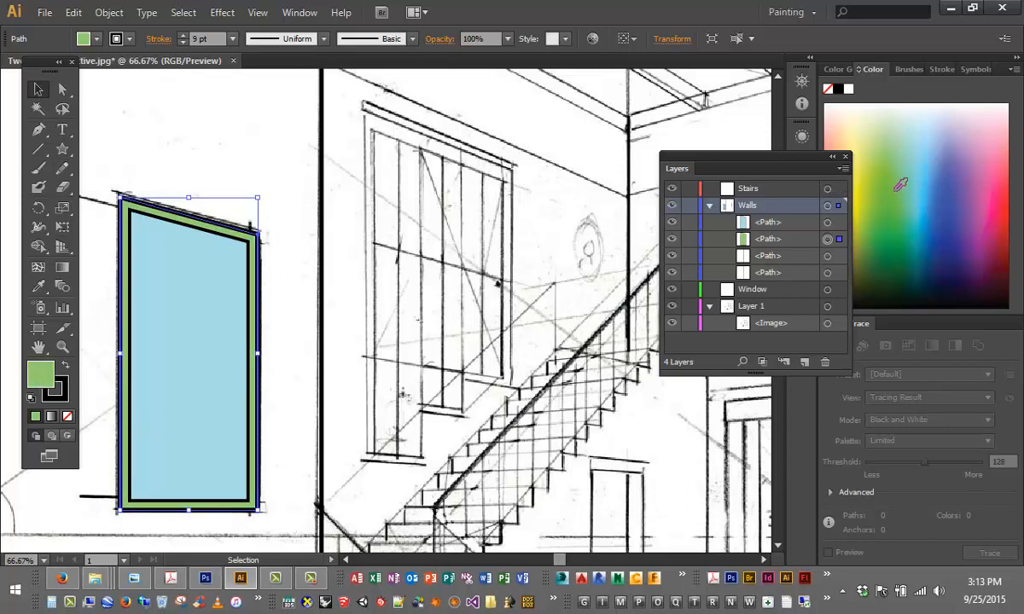
pyautogui.click(892, 239)
pyautogui.click(902, 227)
pyautogui.click(894, 162)
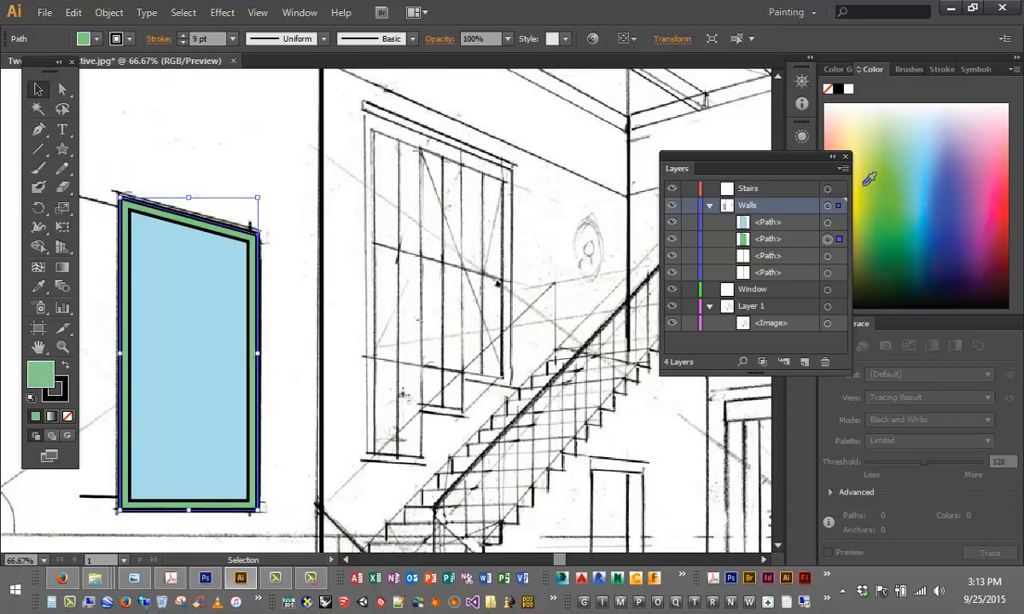
pyautogui.click(851, 132)
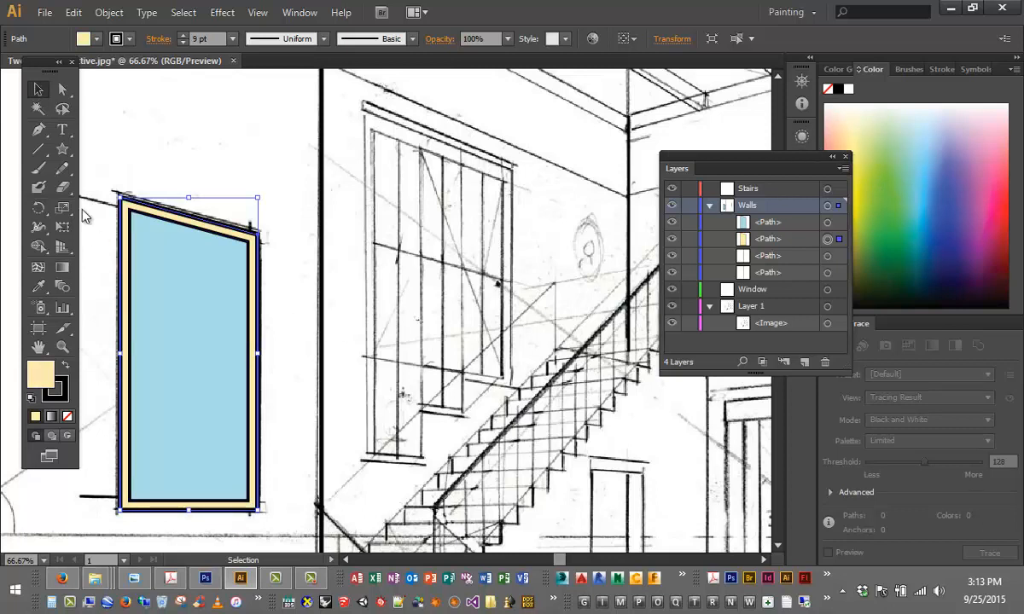
# Move the floating Layers panel clear of the docked Color and Image Trace panels.
pyautogui.click(63, 89)
pyautogui.press('v')
pyautogui.moveTo(797, 165); pyautogui.dragTo(754, 162)
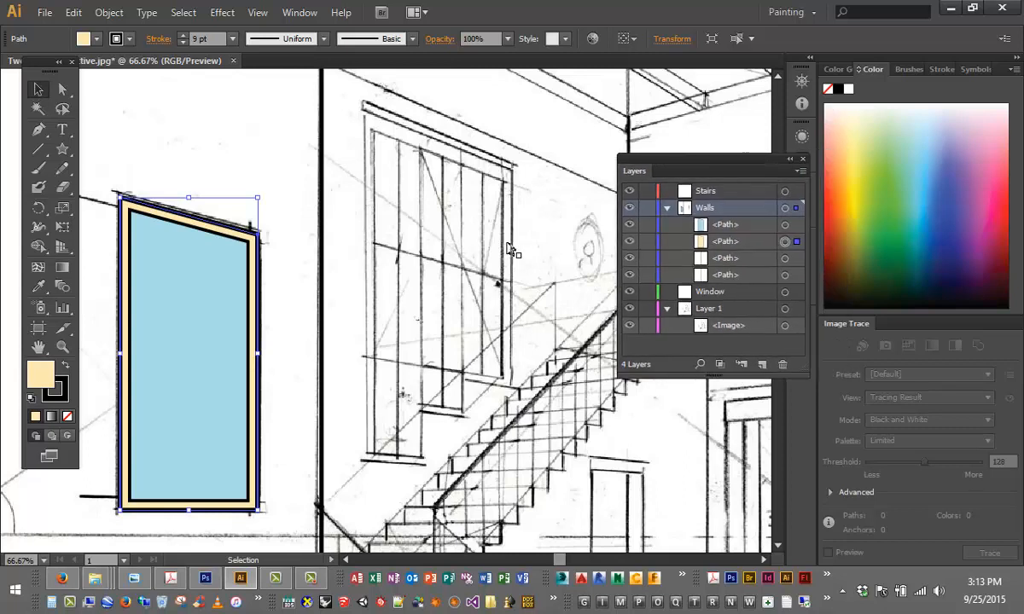
pyautogui.hotkey('ctrl', '-')
pyautogui.hotkey('ctrl', '-')
pyautogui.hotkey('ctrl', '-')
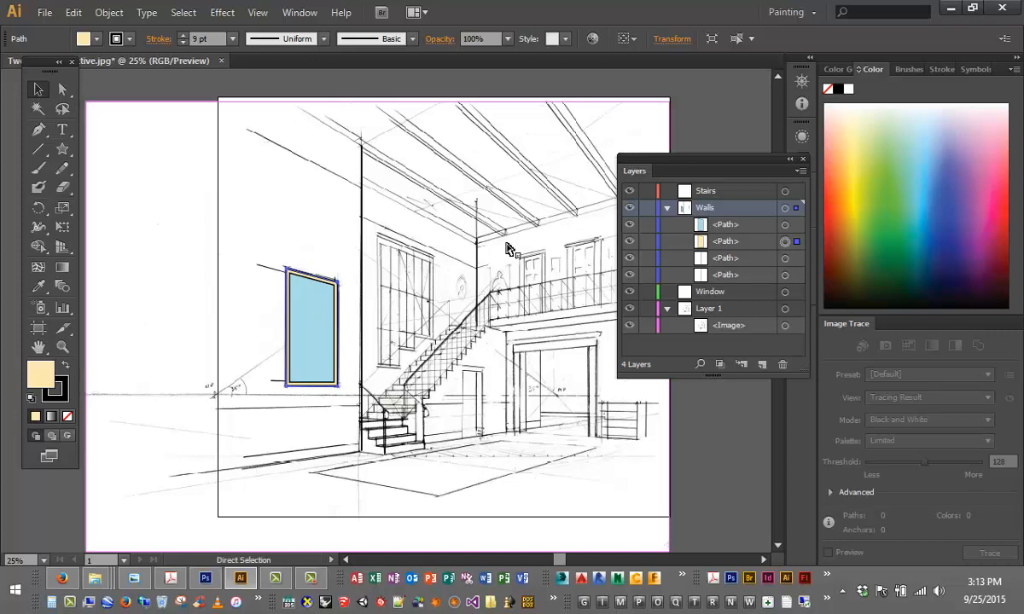
# Collapse the contents of the Walls layer and make the Stairs layer active for the staircase drawing.
pyautogui.hotkey('ctrl', '+')
pyautogui.hotkey('ctrl', '+')
pyautogui.hotkey('ctrl', '+')
pyautogui.scroll(-5, 509, 253)
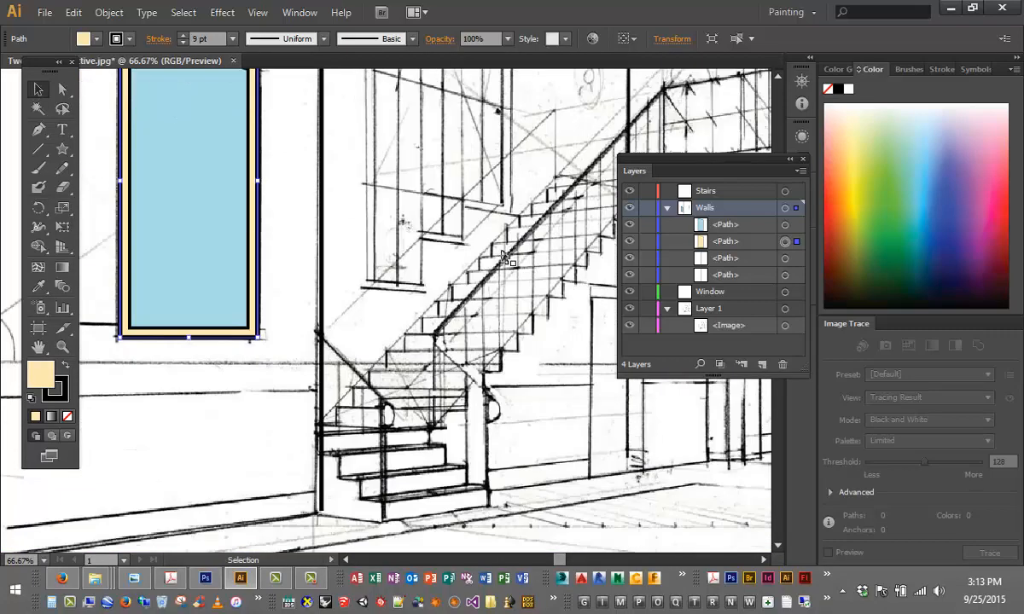
pyautogui.moveTo(557, 561); pyautogui.dragTo(569, 565)
pyautogui.click(667, 208)
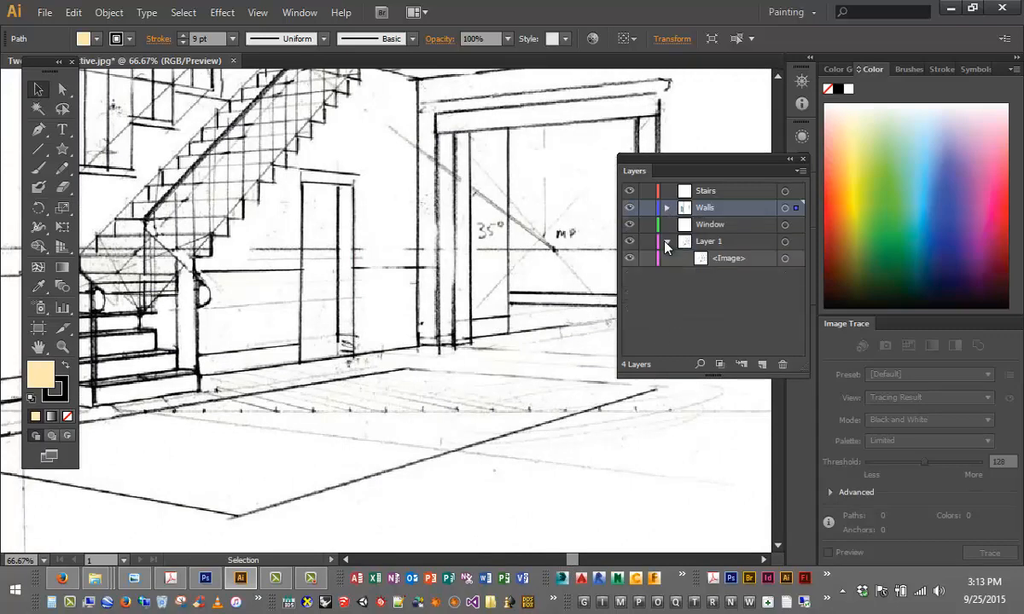
pyautogui.click(702, 192)
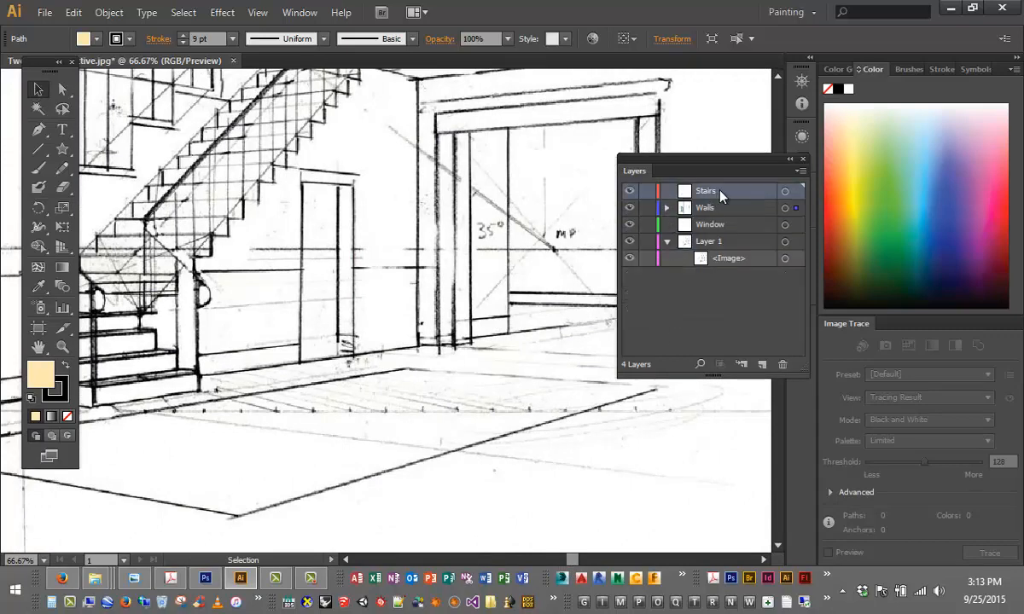
pyautogui.doubleClick(723, 196)
pyautogui.click(299, 282)
# Try to trace the zigzag underside of the staircase with the Pen tool, tread by tread, on the Stairs layer.
pyautogui.scroll(5, 254, 290)
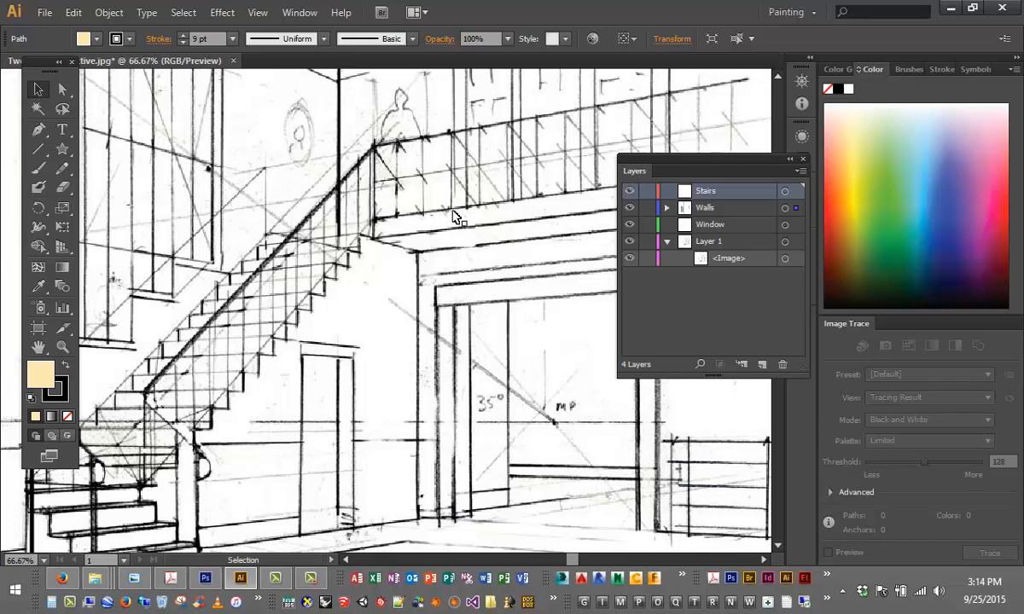
pyautogui.click(40, 126)
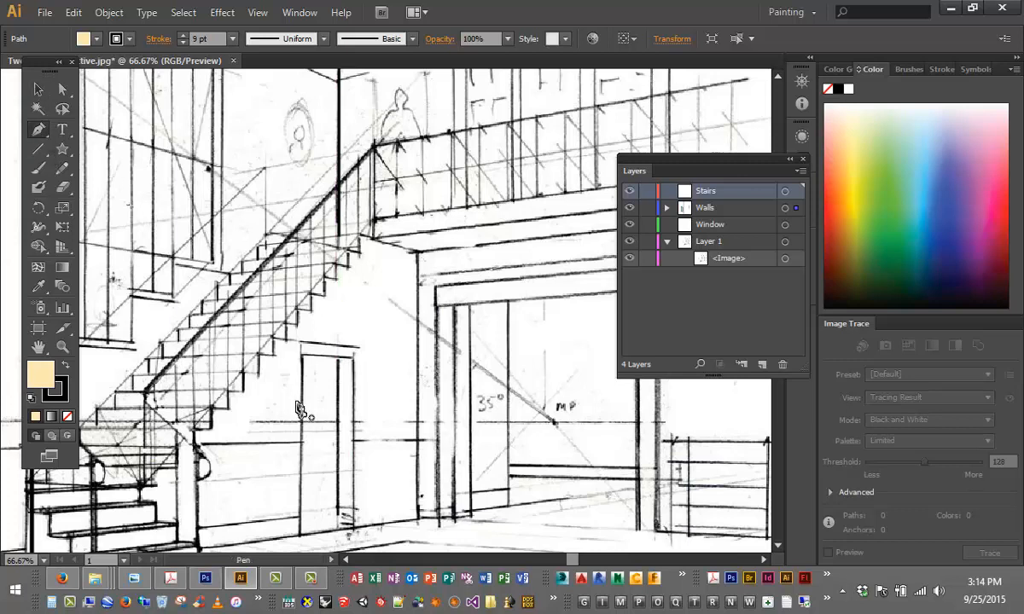
pyautogui.click(242, 372)
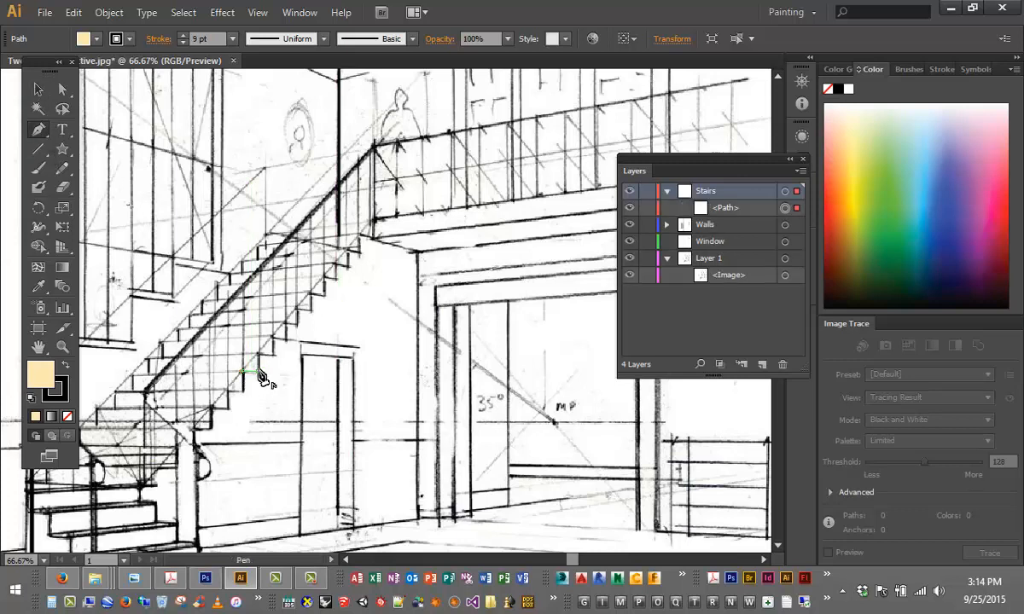
pyautogui.click(259, 372)
pyautogui.click(258, 352)
pyautogui.click(273, 352)
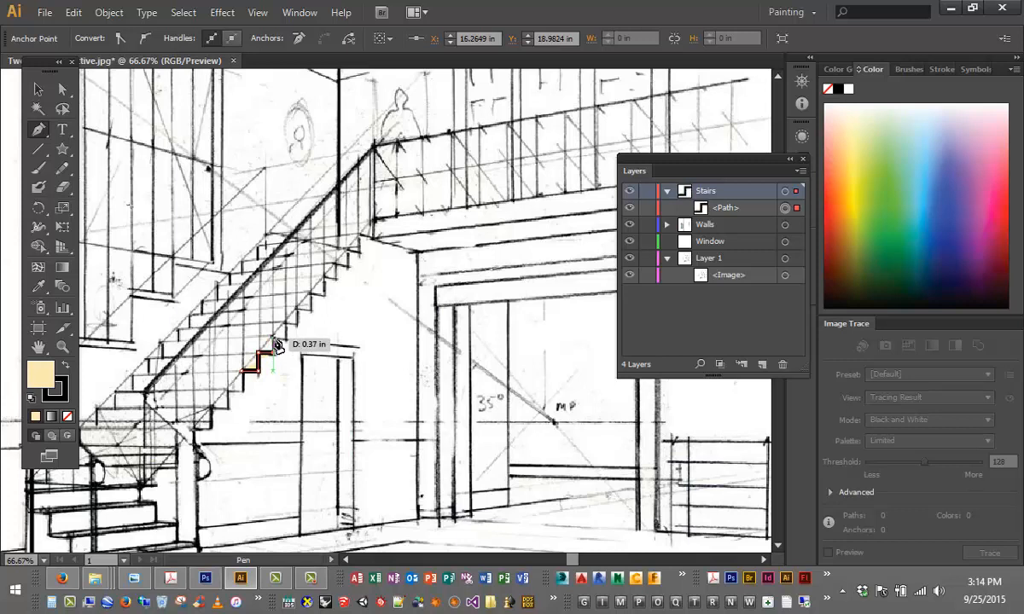
pyautogui.click(273, 336)
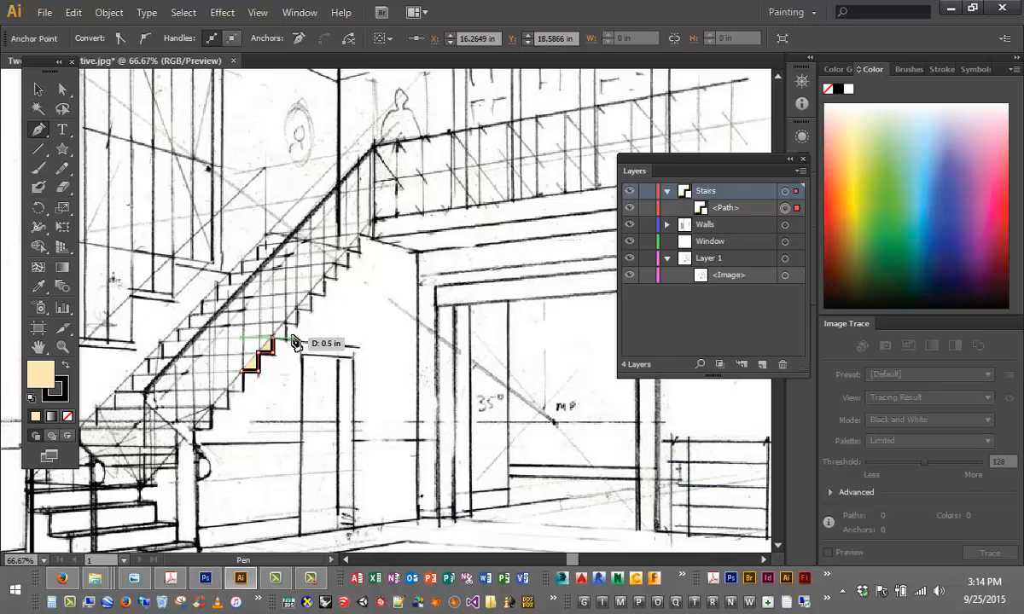
# Undo the zigzag segments traced along the staircase's underside.
pyautogui.hotkey('ctrl', 'z')
pyautogui.hotkey('ctrl', 'z')
pyautogui.hotkey('ctrl', 'z')
pyautogui.hotkey('ctrl', 'z')
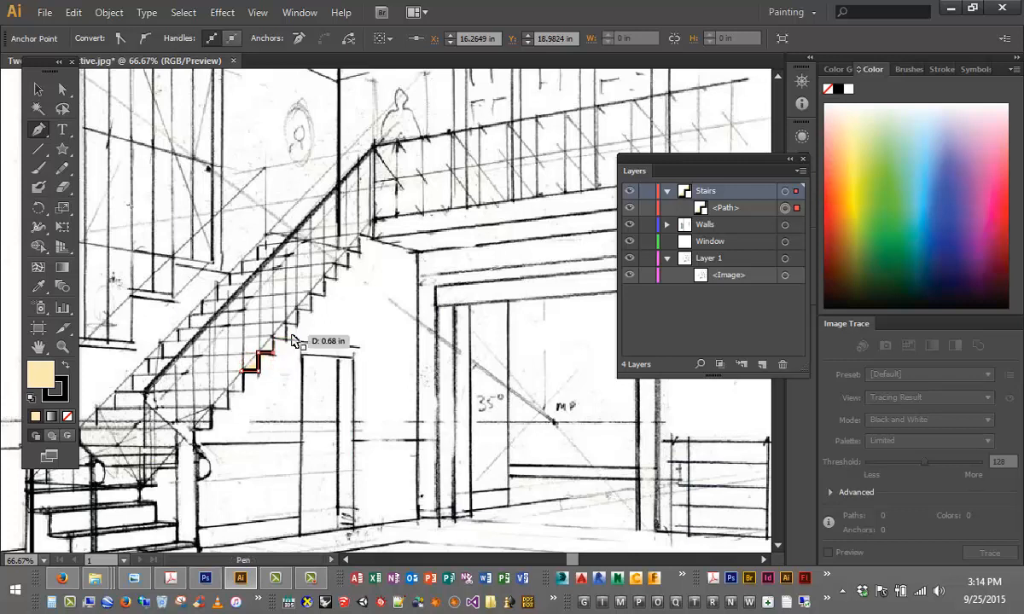
pyautogui.hotkey('ctrl', 'z')
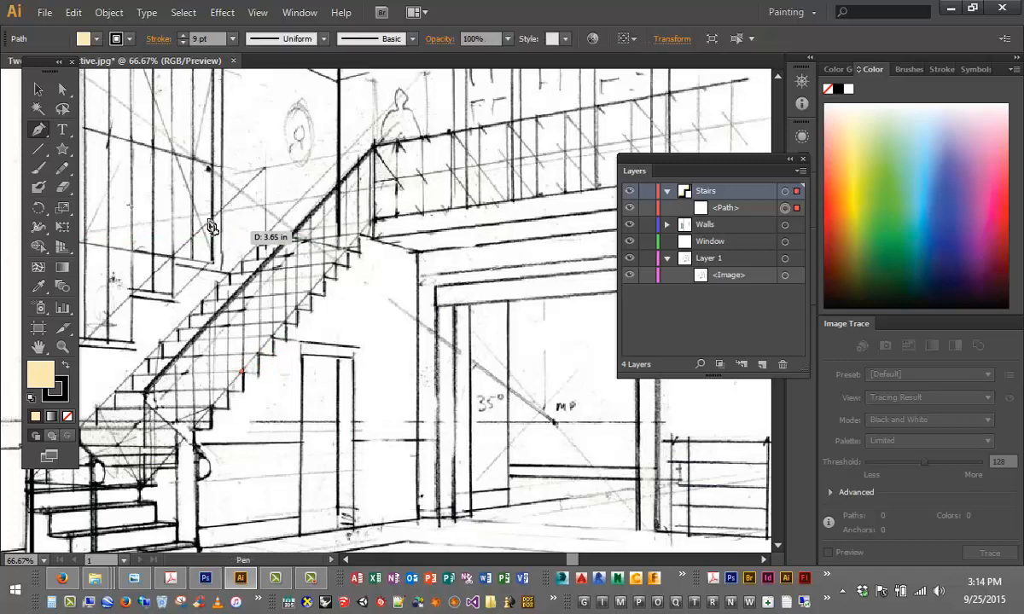
# Draw a straight 9 pt diagonal line along the staircase's underside, from the lower landing up to the upper floor.
pyautogui.click(38, 150)
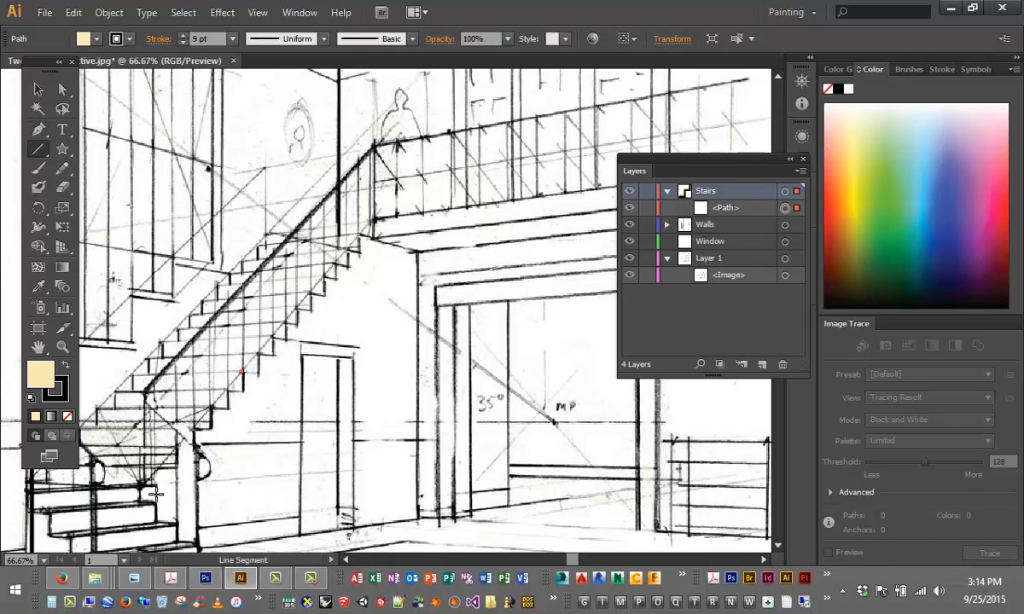
pyautogui.moveTo(149, 470); pyautogui.dragTo(359, 233)
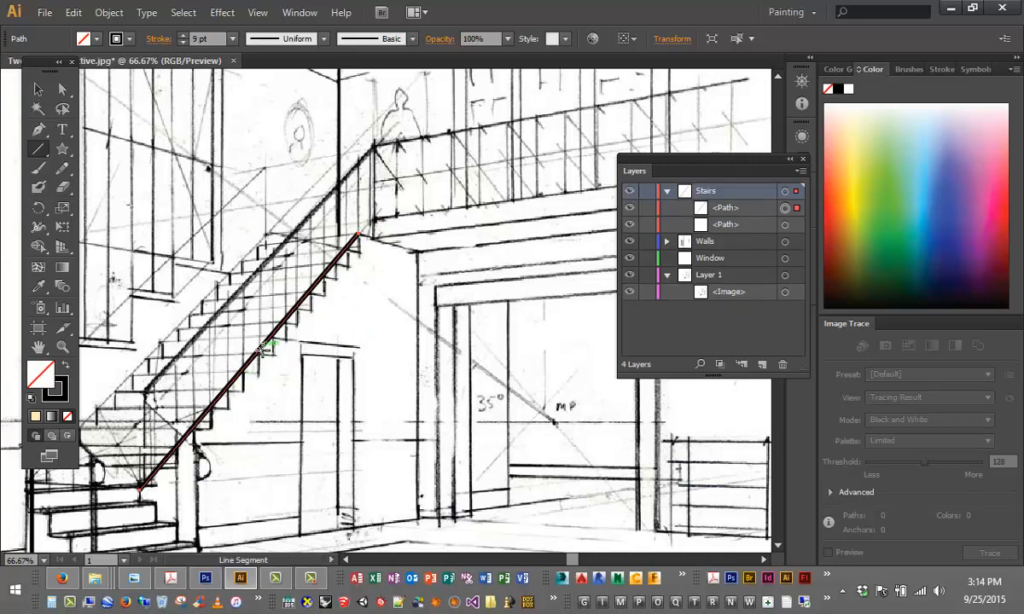
# Try to apply Divide Objects Below with the diagonal staircase line selected.
pyautogui.click(110, 12)
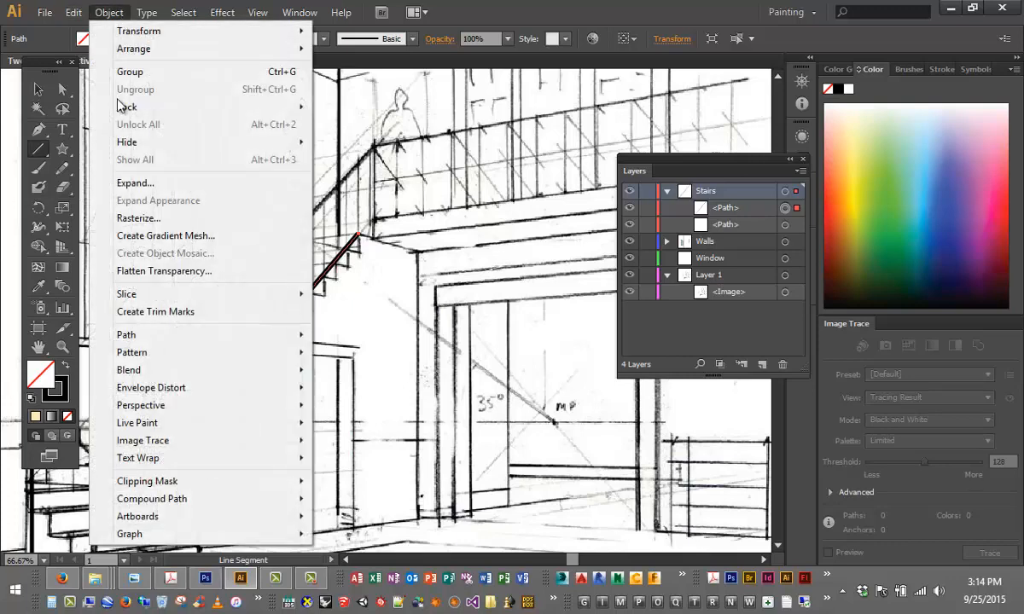
pyautogui.moveTo(218, 338)
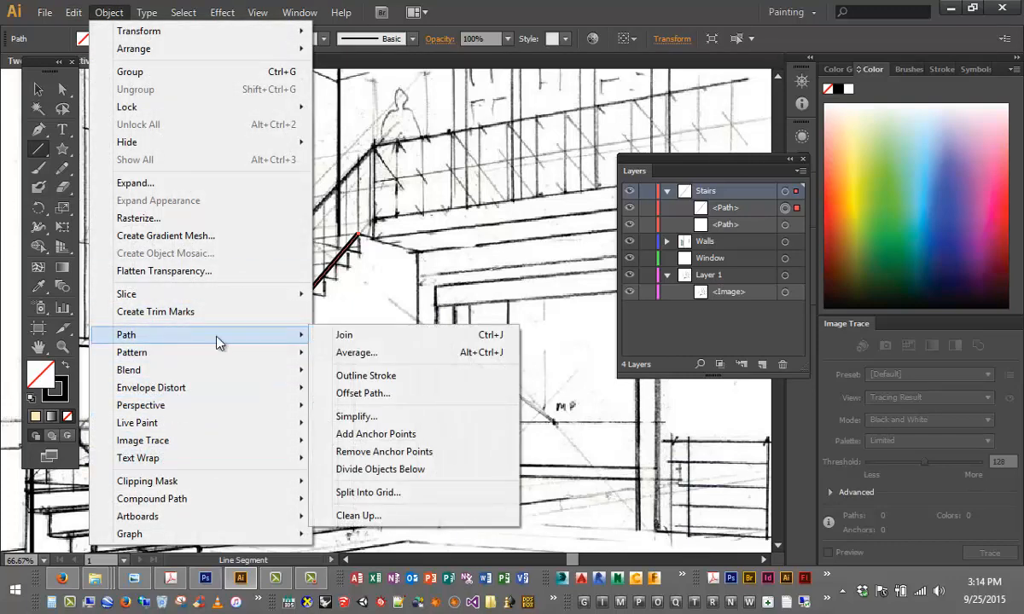
pyautogui.click(372, 471)
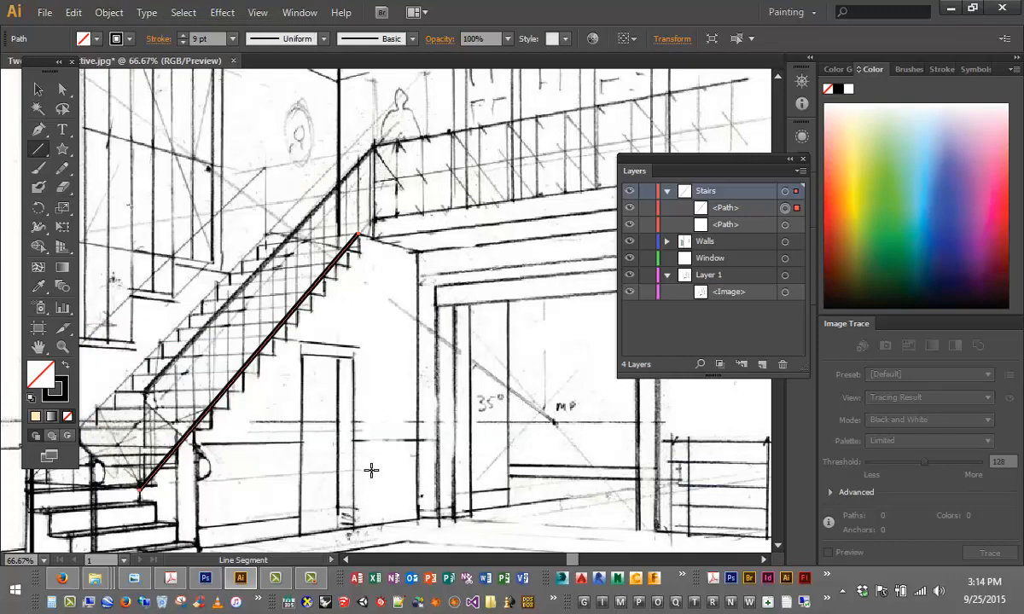
# Add anchor points along the diagonal staircase line where each stair tread meets it, working down from the upper floor.
pyautogui.click(39, 129)
pyautogui.click(41, 133)
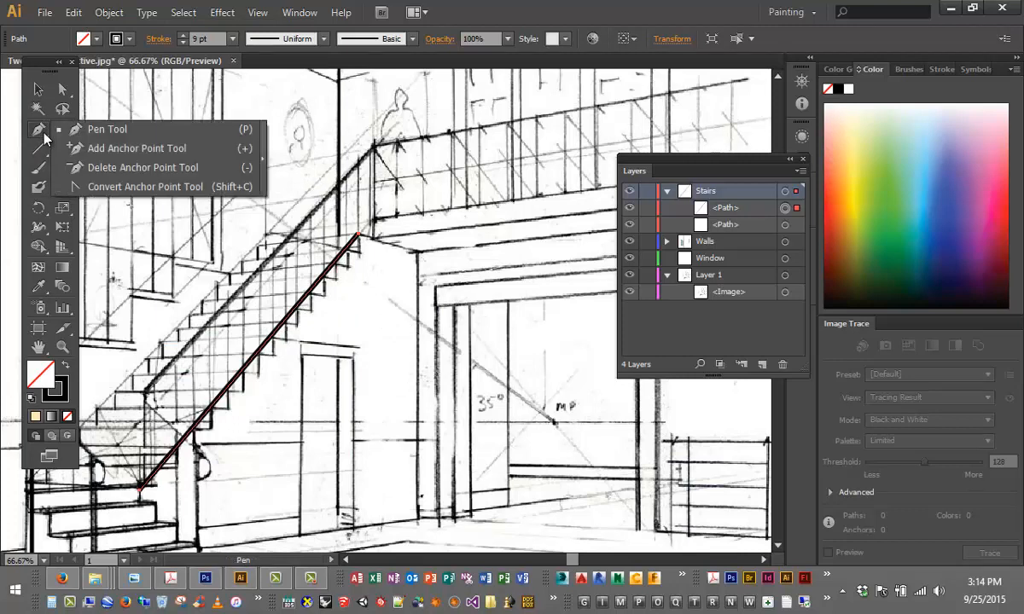
pyautogui.click(94, 148)
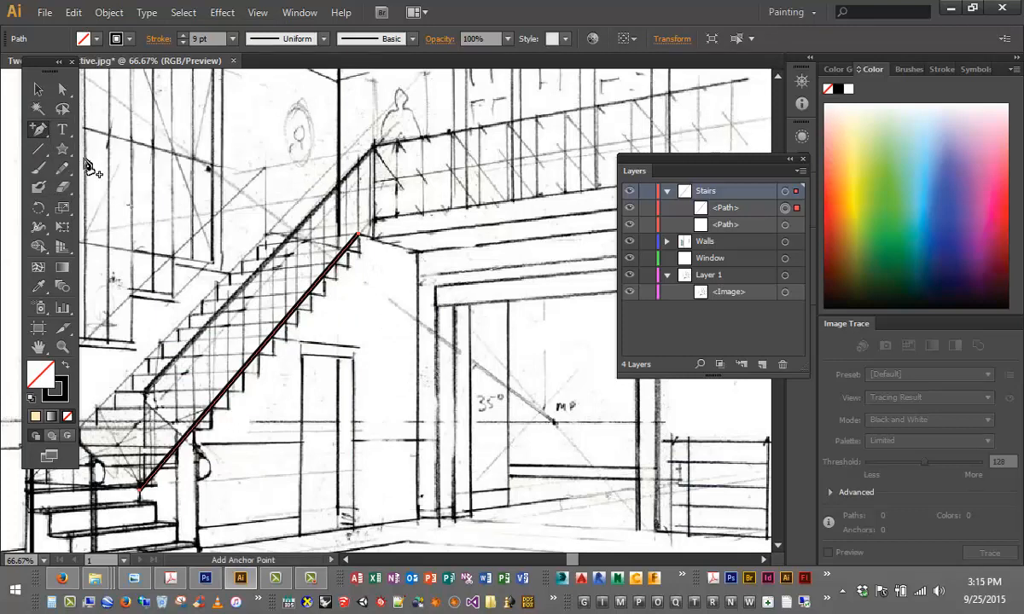
pyautogui.click(349, 246)
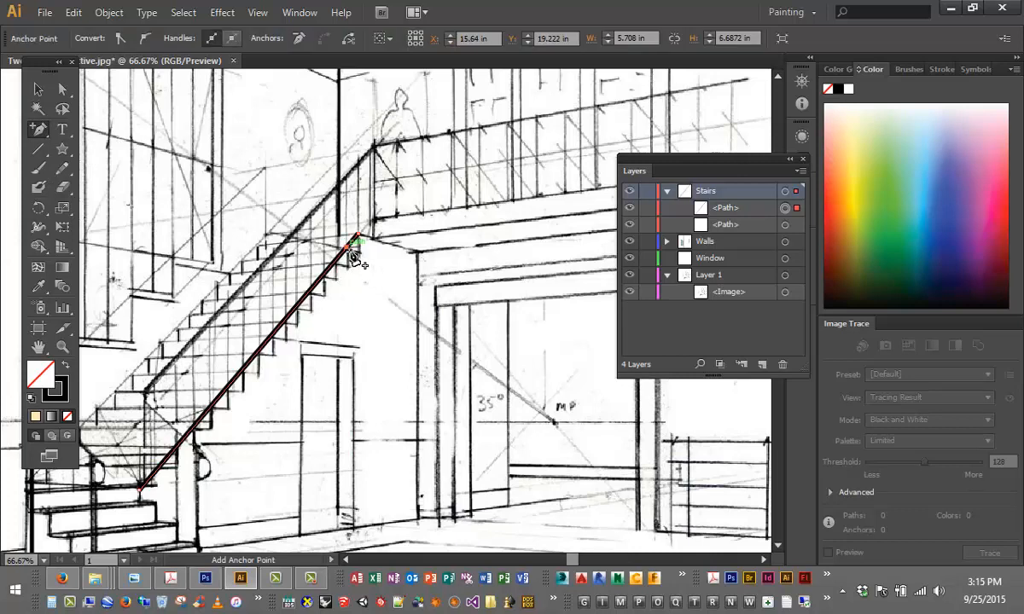
pyautogui.click(328, 272)
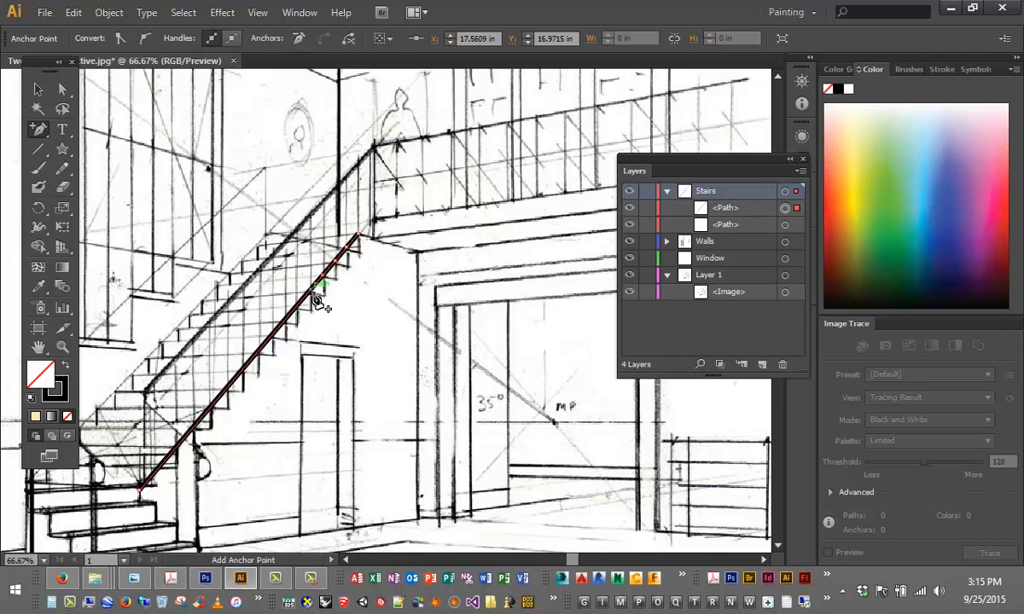
pyautogui.click(308, 292)
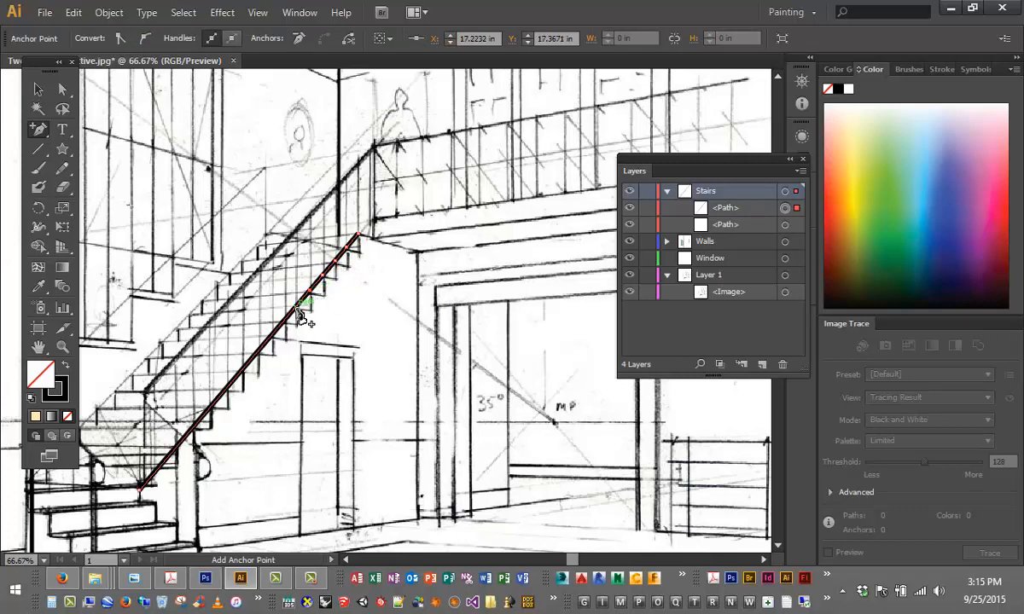
pyautogui.click(295, 308)
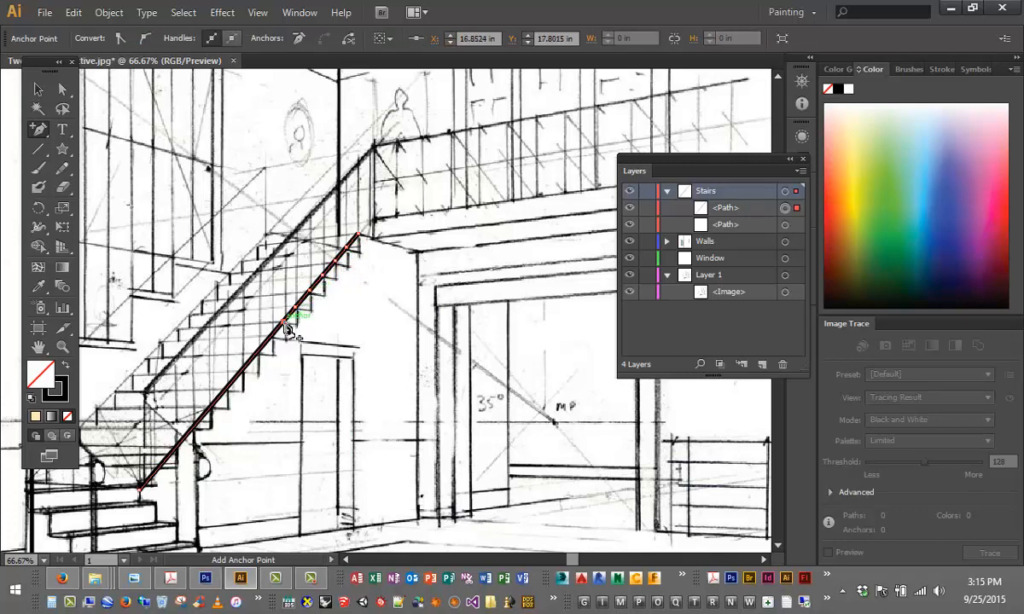
pyautogui.click(282, 324)
pyautogui.click(268, 341)
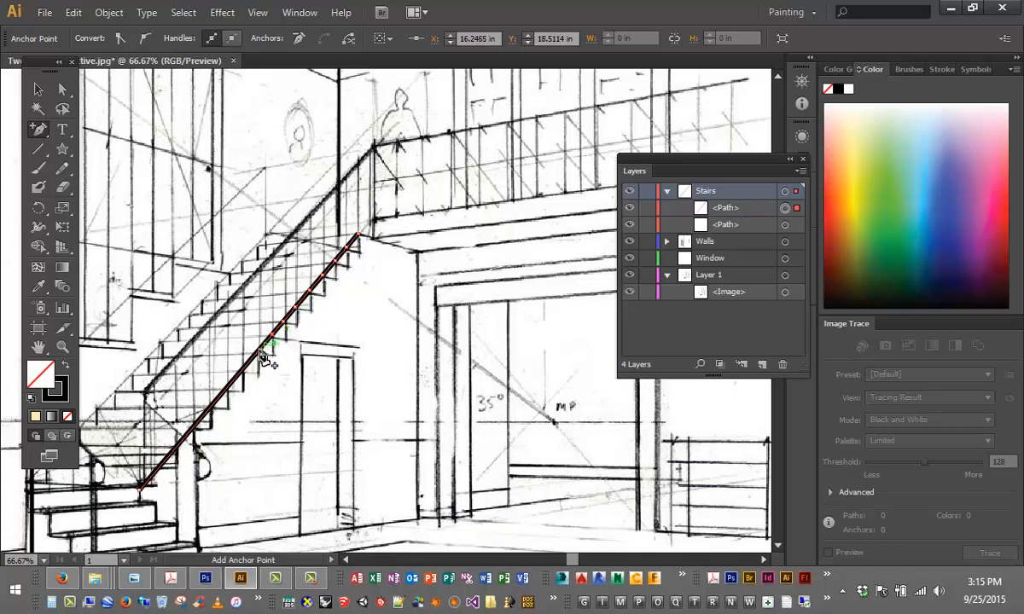
pyautogui.click(254, 356)
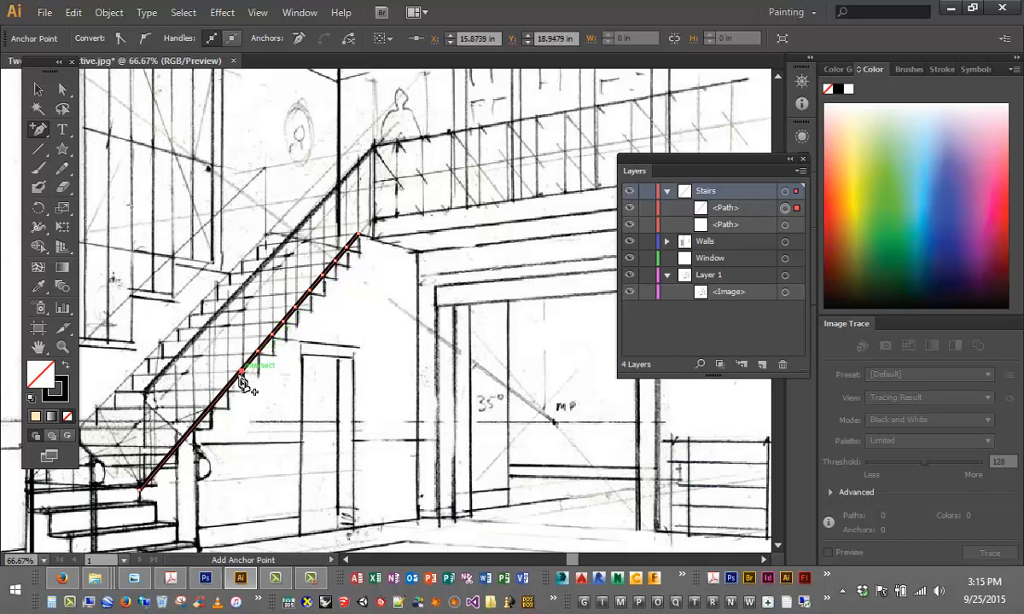
pyautogui.click(236, 379)
pyautogui.click(227, 390)
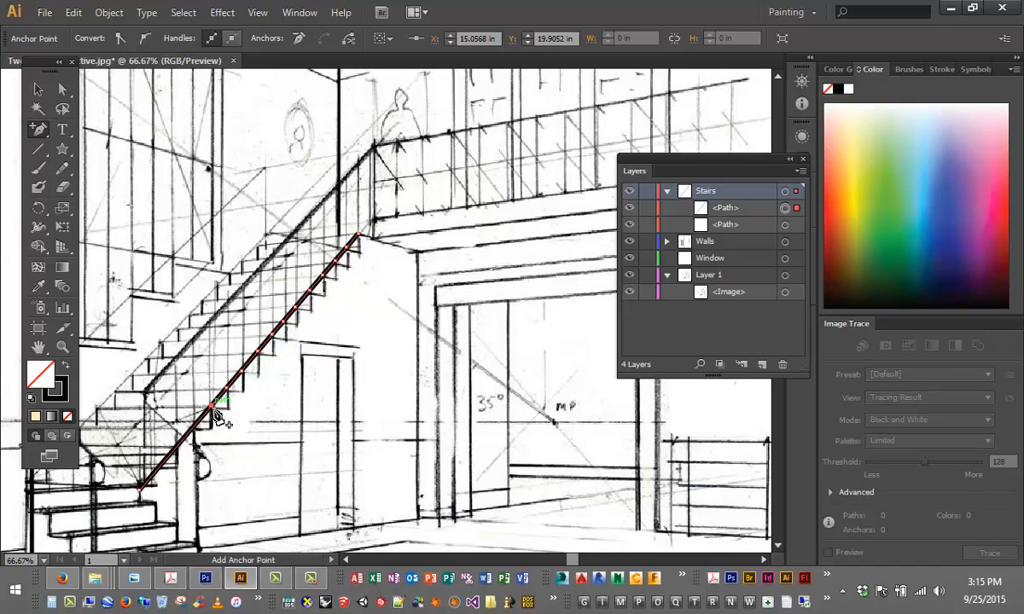
pyautogui.click(211, 406)
pyautogui.click(198, 436)
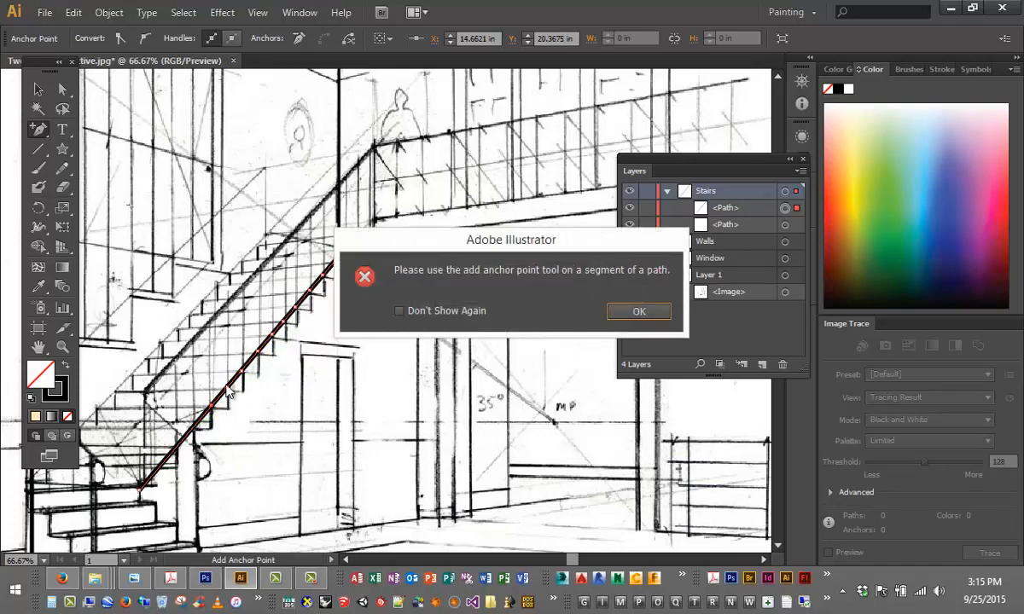
pyautogui.click(638, 312)
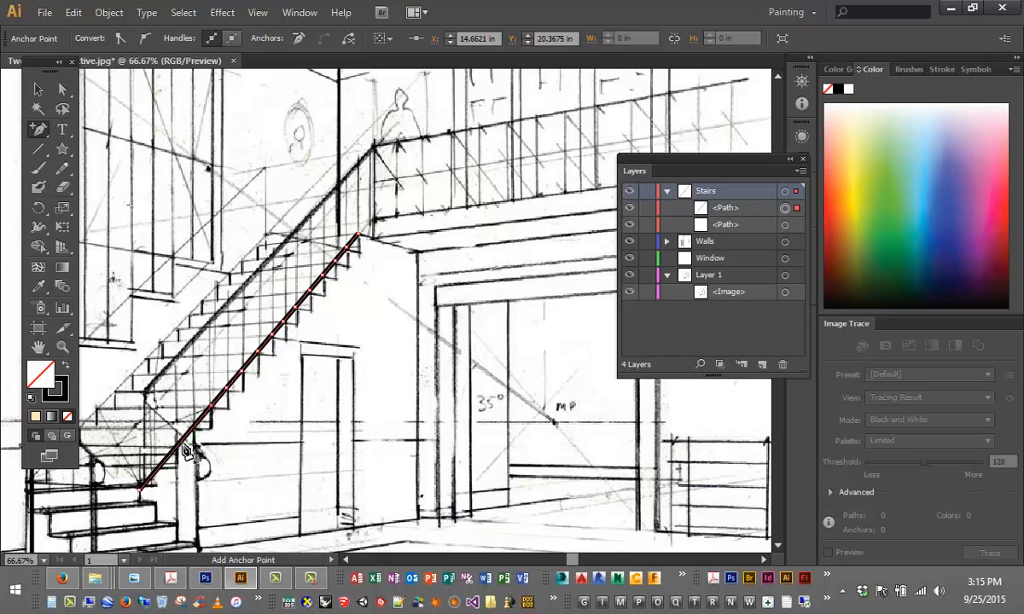
# Try to pull the uppermost added anchor point out to the corner of the second step, and undo the move.
pyautogui.press('ctrl')
pyautogui.hotkey('ctrl', '=')
pyautogui.hotkey('ctrl', '=')
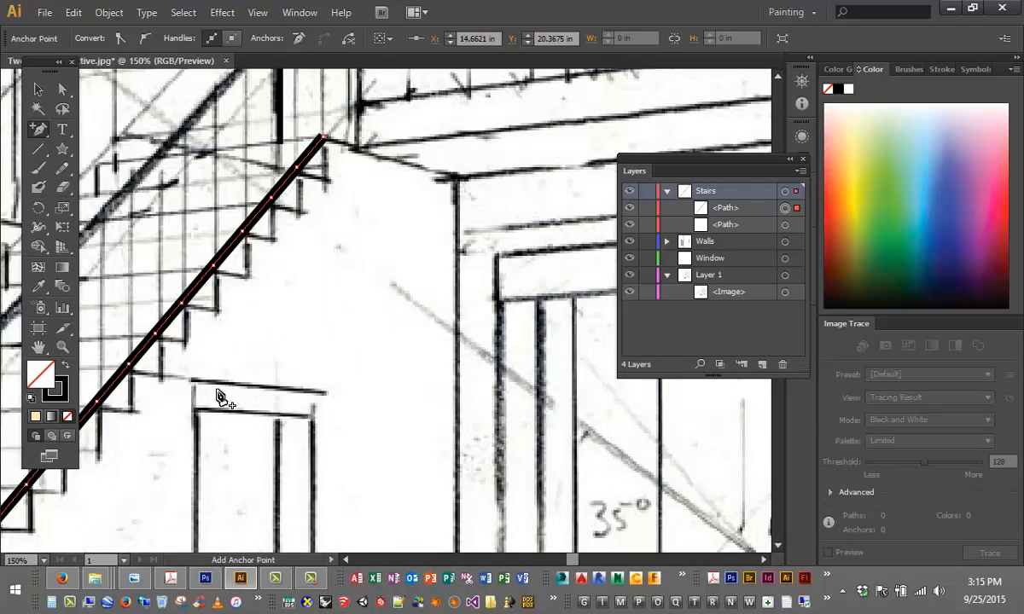
pyautogui.click(62, 91)
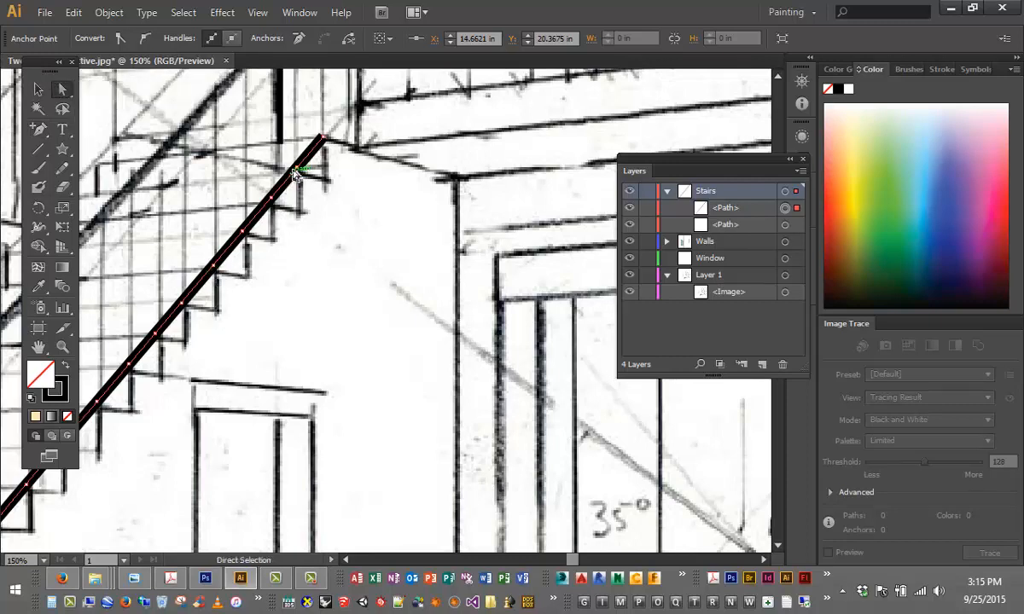
pyautogui.moveTo(295, 169); pyautogui.dragTo(316, 202)
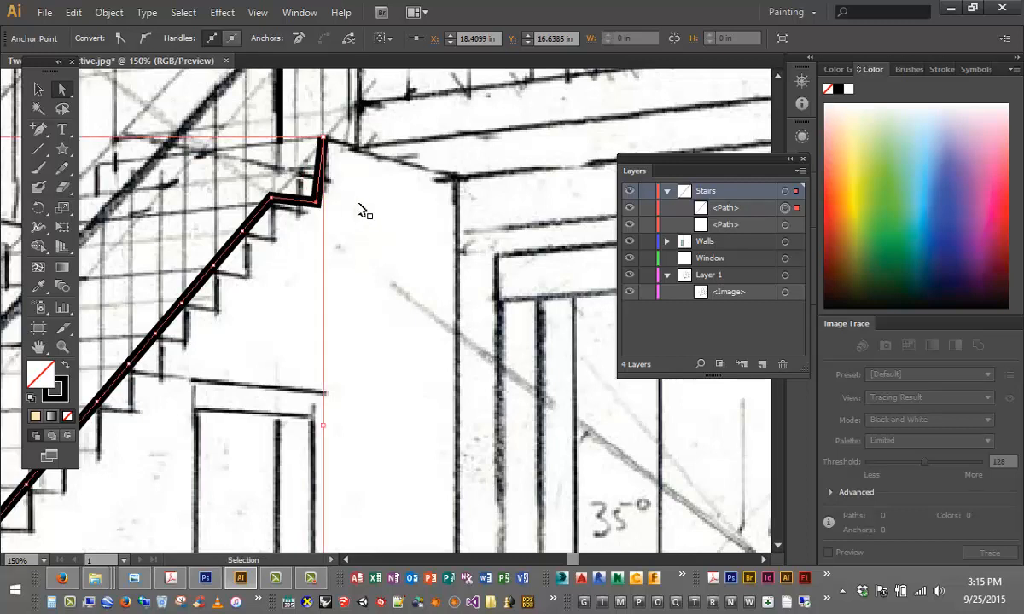
pyautogui.hotkey('ctrl', 'z')
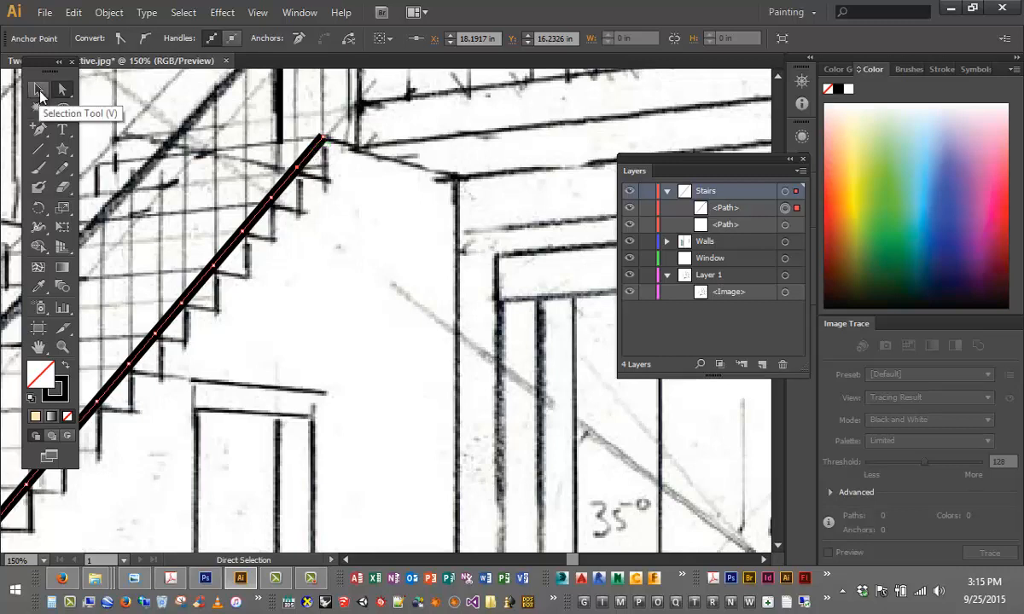
# Add extra anchor points midway between the existing ones near the upper end of the diagonal staircase line.
pyautogui.click(38, 129)
pyautogui.click(310, 152)
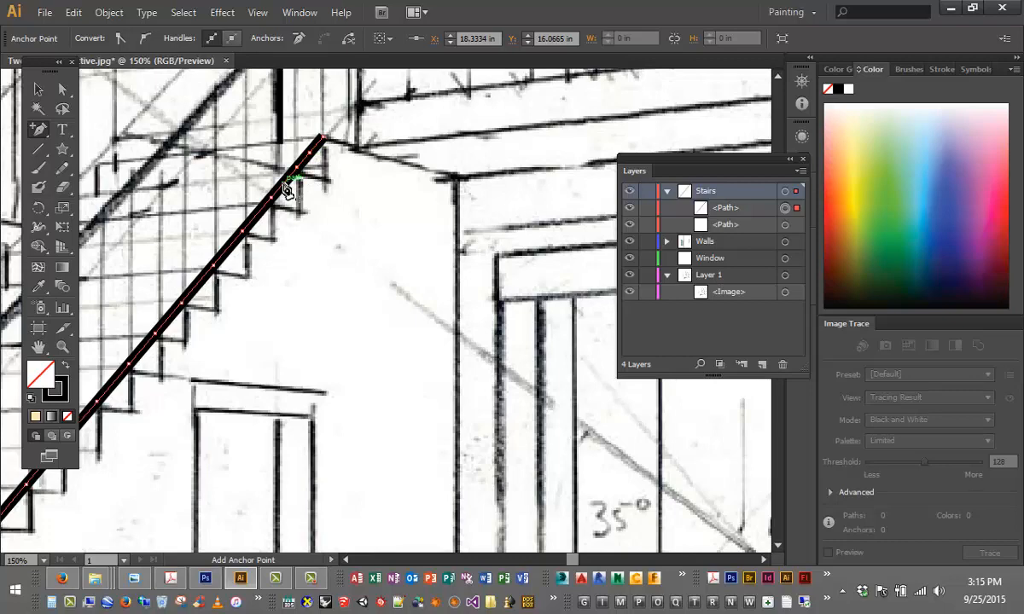
pyautogui.click(255, 212)
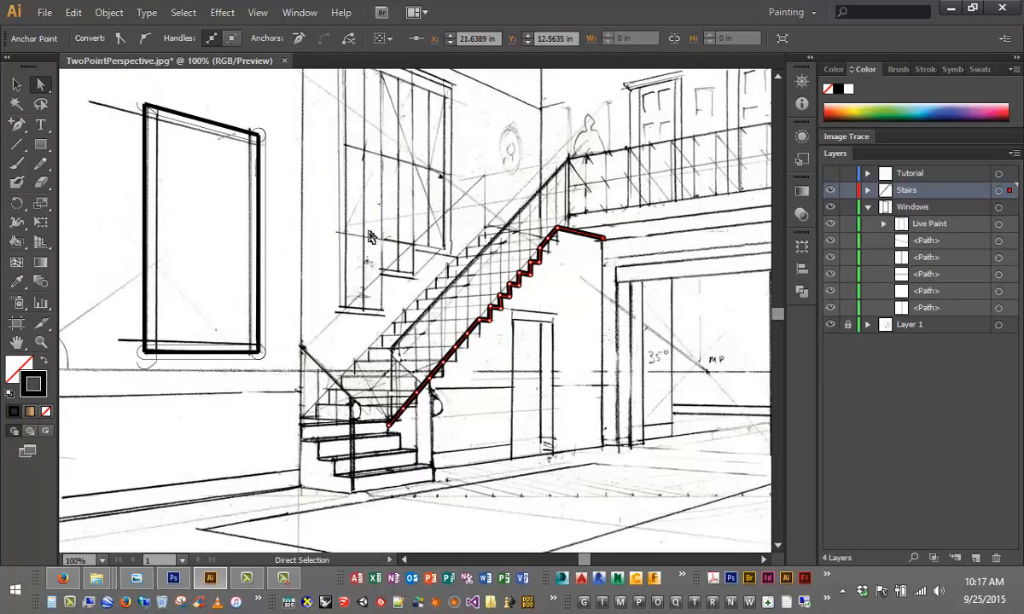
# Close the outline of the wall under the stairs with straight 7 pt lines along the floor, around the door opening and up the far corner.
pyautogui.click(17, 144)
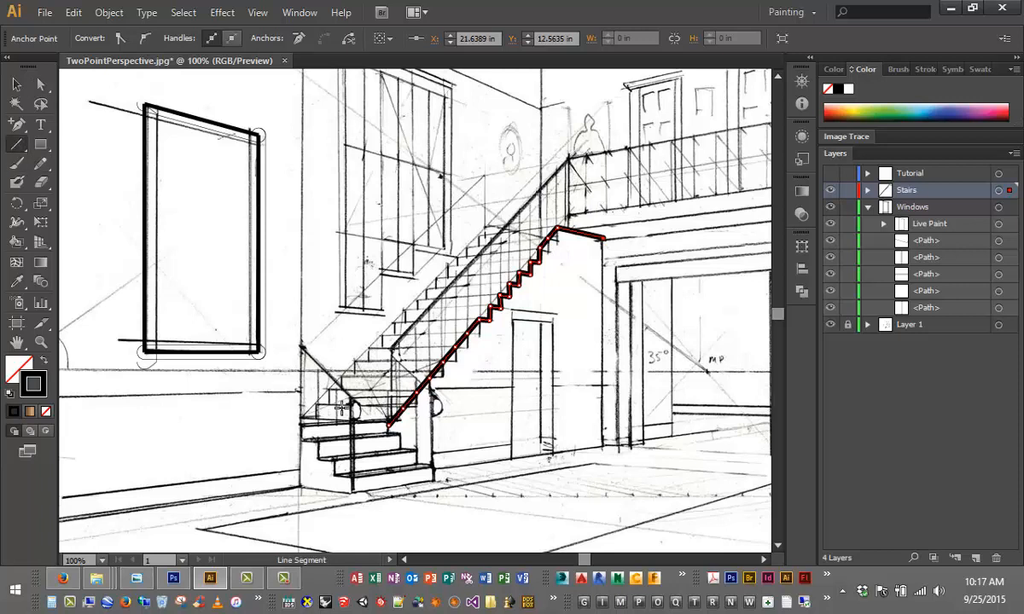
pyautogui.moveTo(389, 425); pyautogui.dragTo(432, 467)
pyautogui.moveTo(433, 467); pyautogui.dragTo(511, 461)
pyautogui.moveTo(512, 461); pyautogui.dragTo(512, 320)
pyautogui.moveTo(512, 320); pyautogui.dragTo(550, 450)
pyautogui.moveTo(550, 451); pyautogui.dragTo(603, 241)
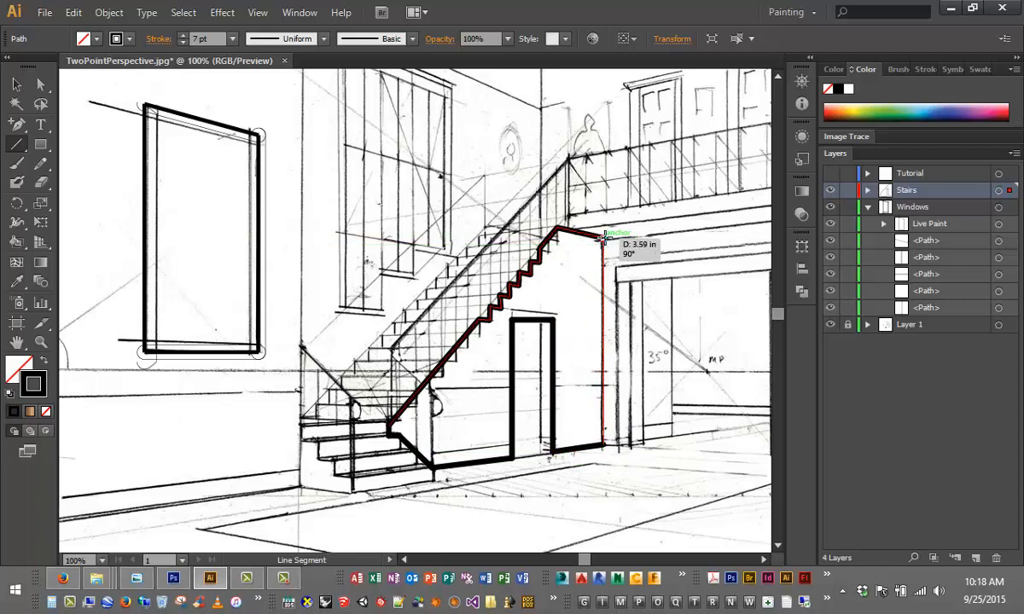